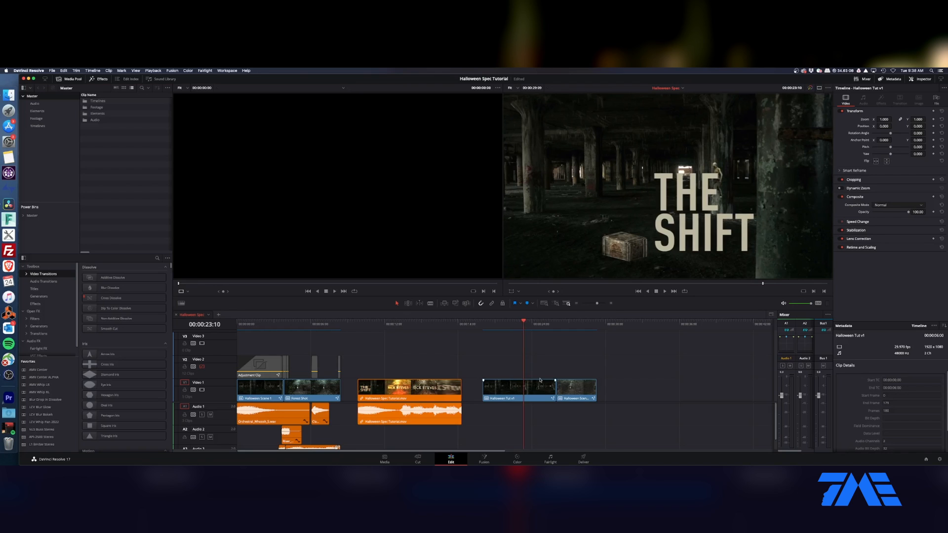
- Preview the THE SHIFTER title shot by scrubbing through the Halloween Tut v1 clip on the timeline
click(561, 292)
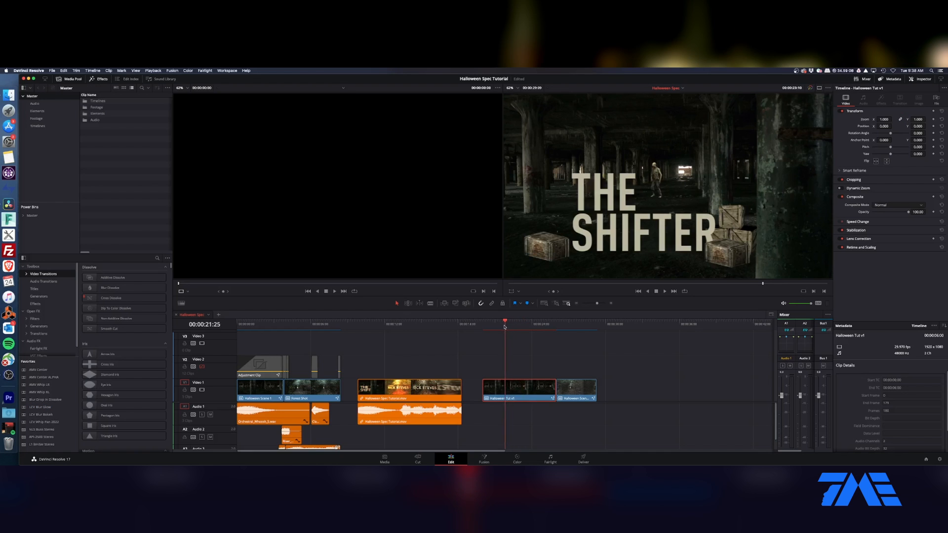
drag(503, 327, 527, 327)
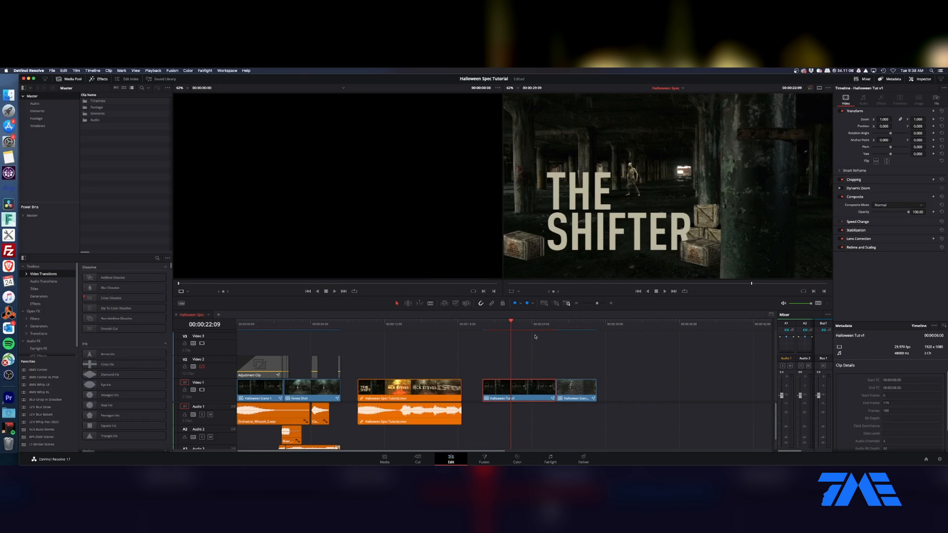
drag(511, 323, 482, 323)
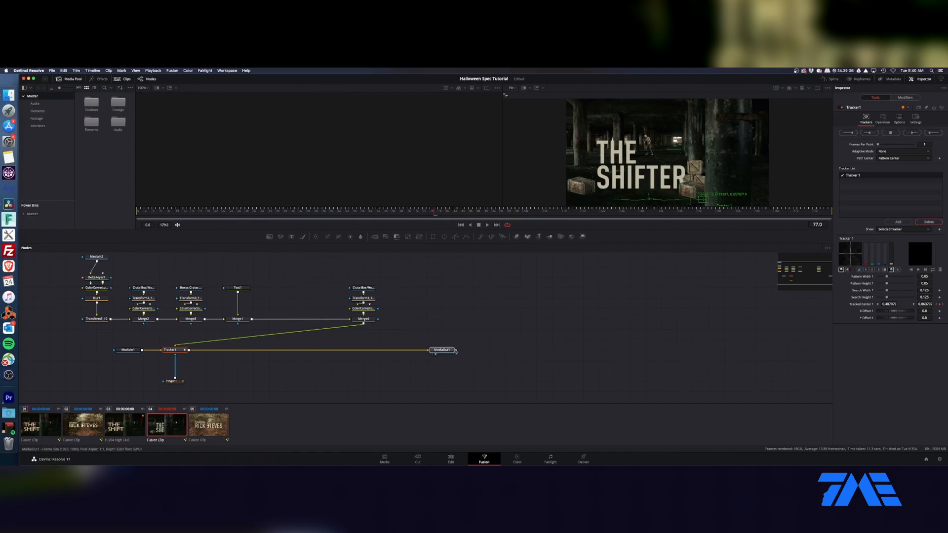
- Add a Grain node between Tracker1 and MediaOut1, spacing the nodes out along the main line
drag(444, 349, 598, 350)
click(181, 350)
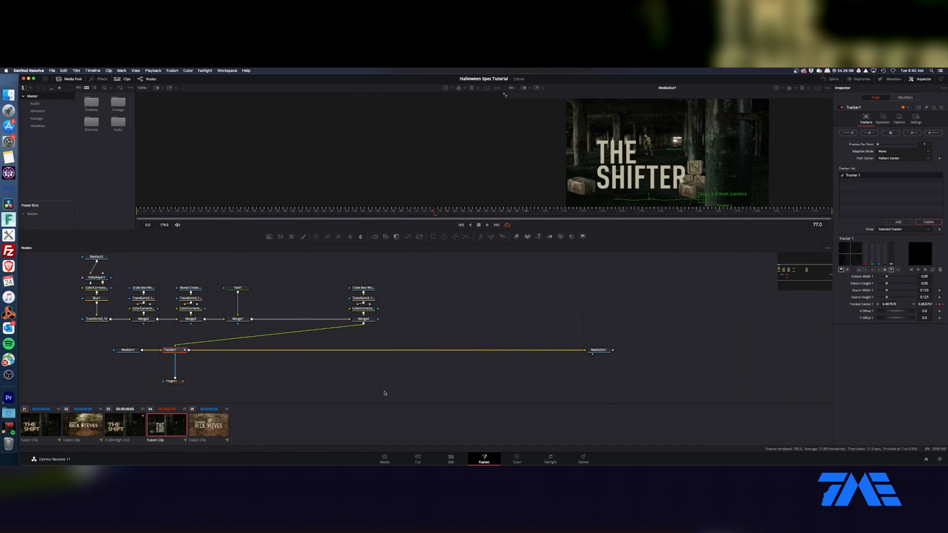
key(shift+space)
text(gra)
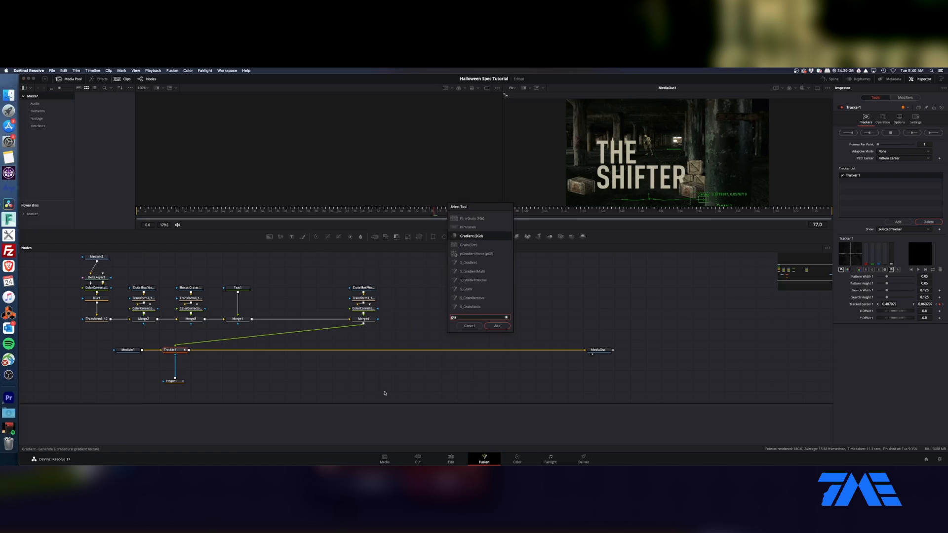
key(Down)
key(Return)
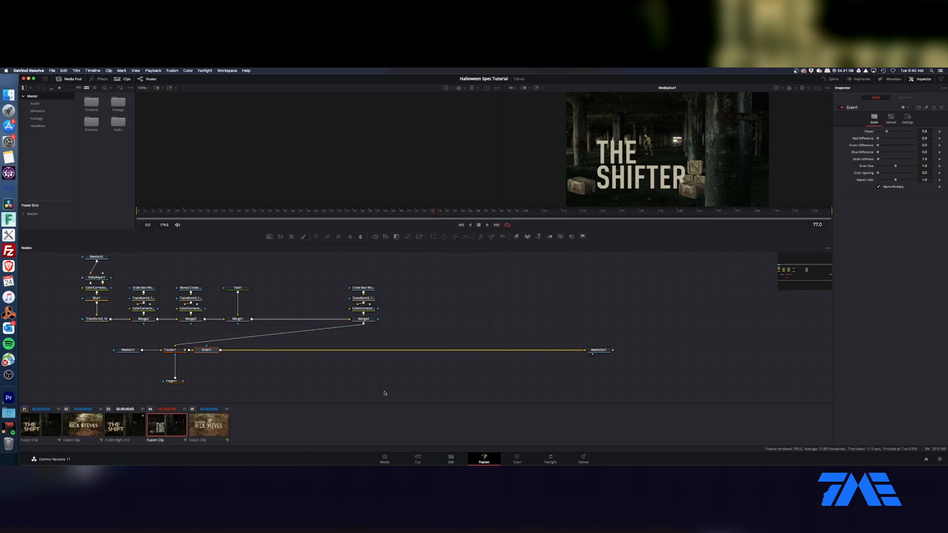
drag(213, 354, 449, 354)
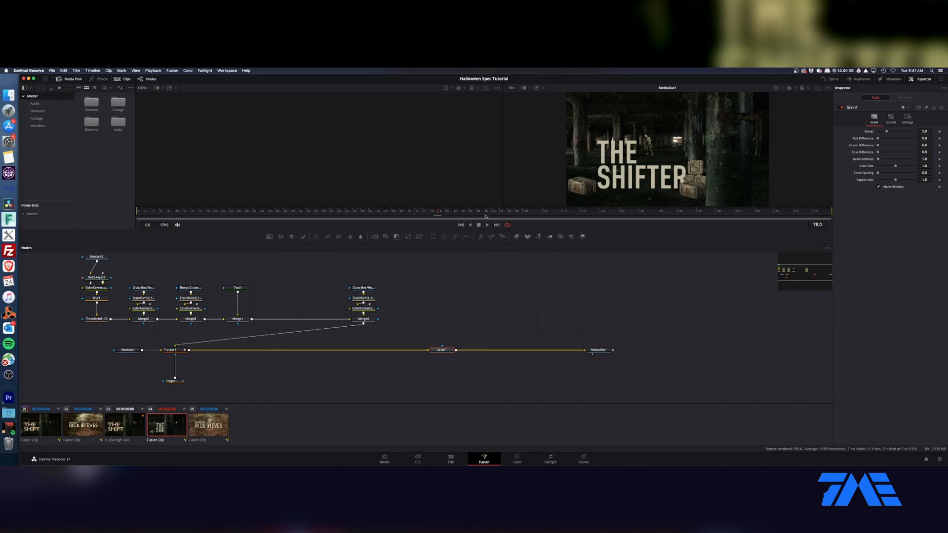
drag(443, 352, 459, 353)
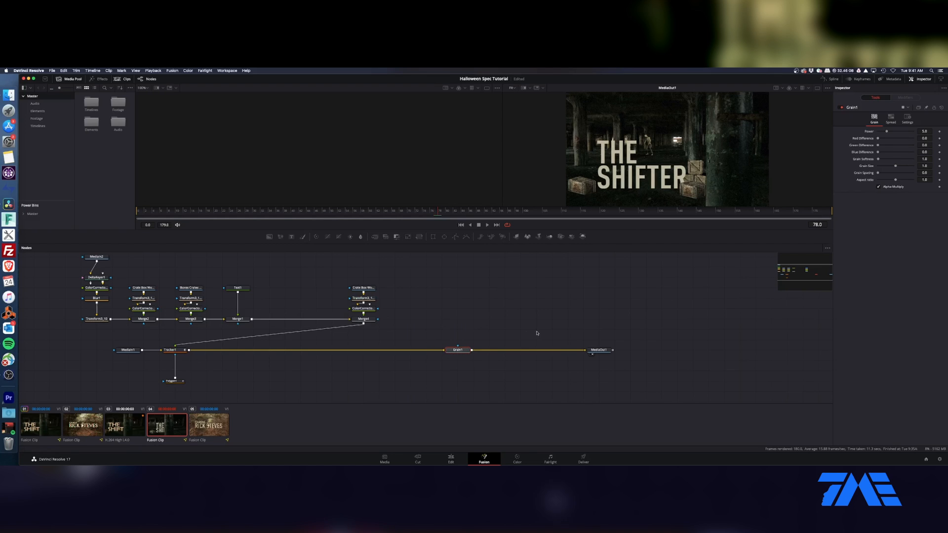
- Set the grain's red, green and blue differences to about 1.34, 1.81 and 1.88, raise its softness, and reduce its size to 0.775
drag(879, 139, 884, 152)
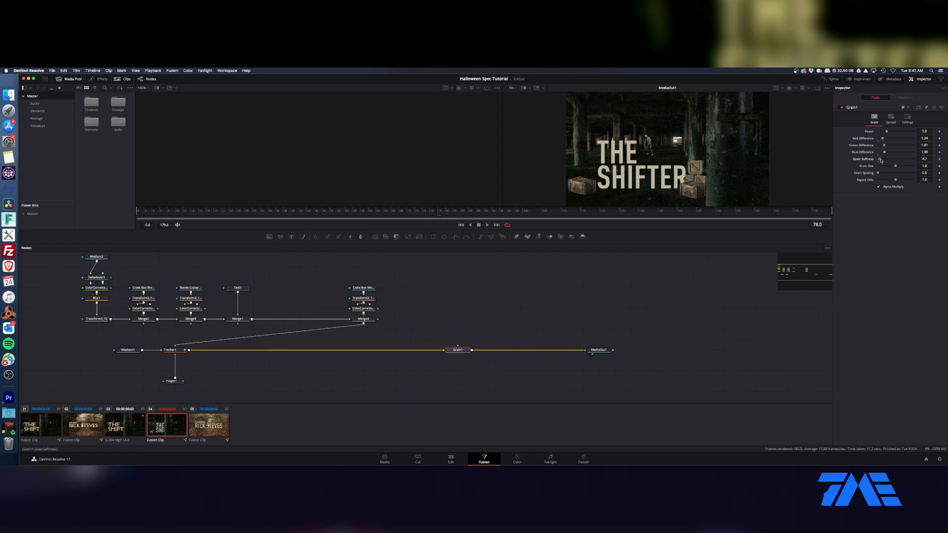
mouse_move(895, 168)
mouse_down()
mouse_move(906, 167)
mouse_move(895, 167)
mouse_up()
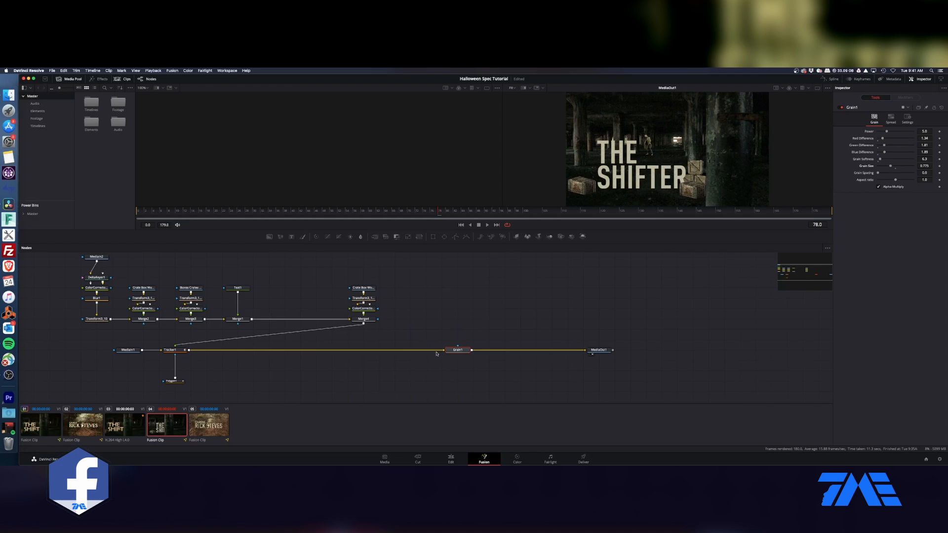
drag(461, 350, 493, 350)
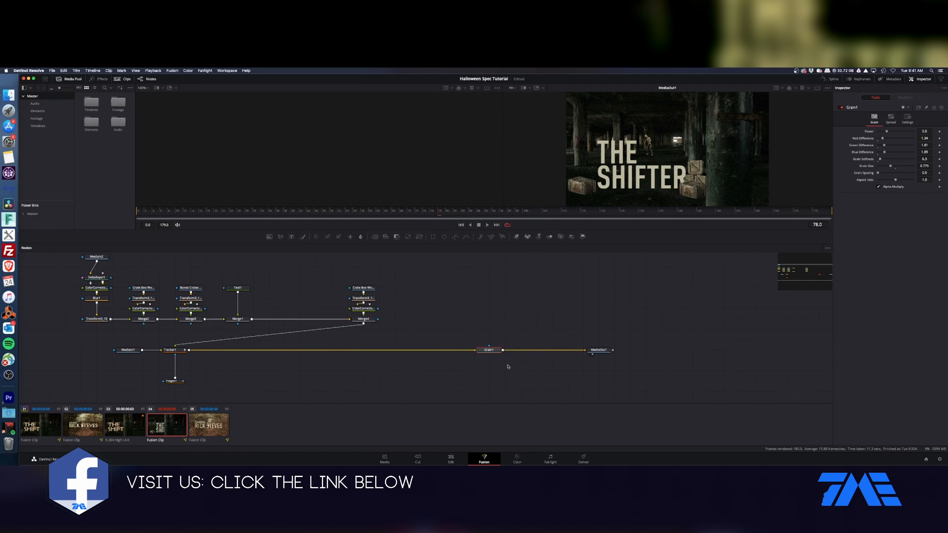
- Copy the Grain node into the STARRING RICK STEVES clip's Fusion composition ahead of MediaOut1, and return to the Edit page
key(shift+4)
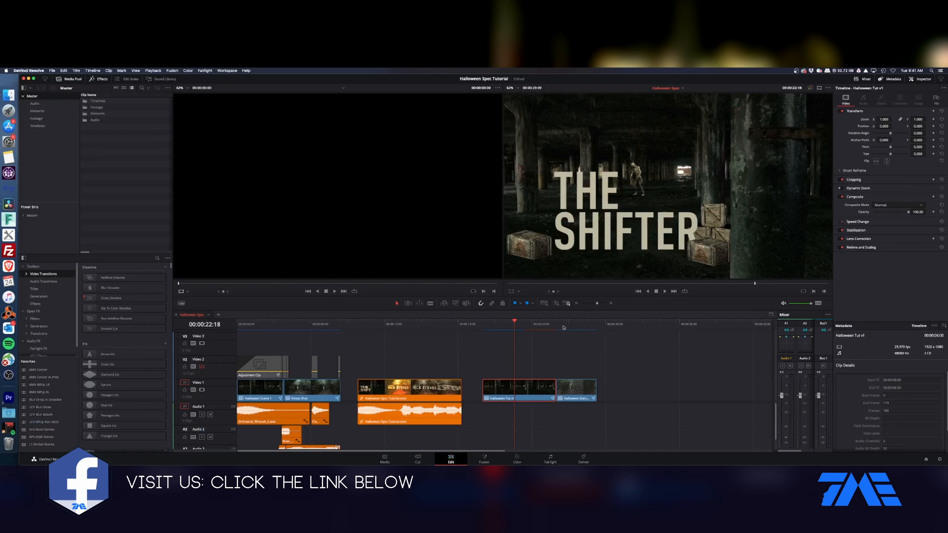
right_click(577, 388)
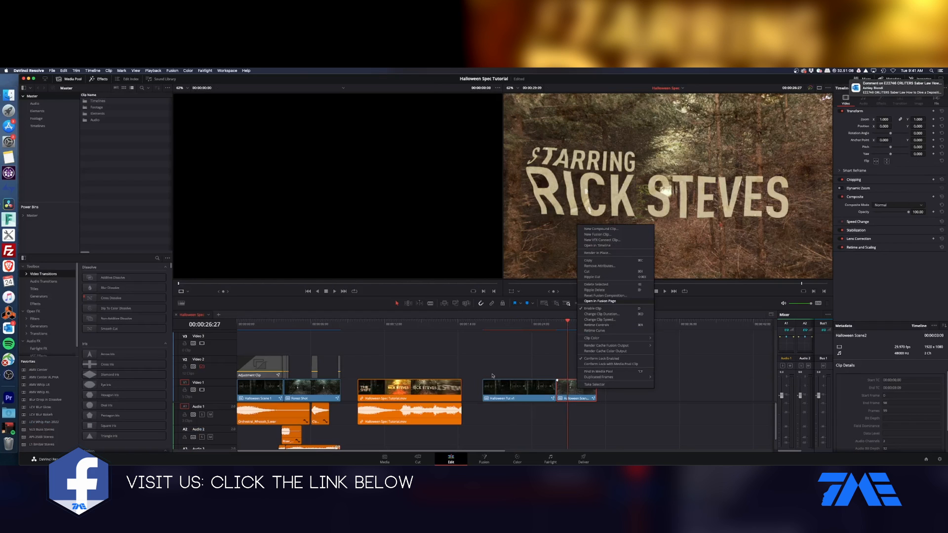
click(600, 300)
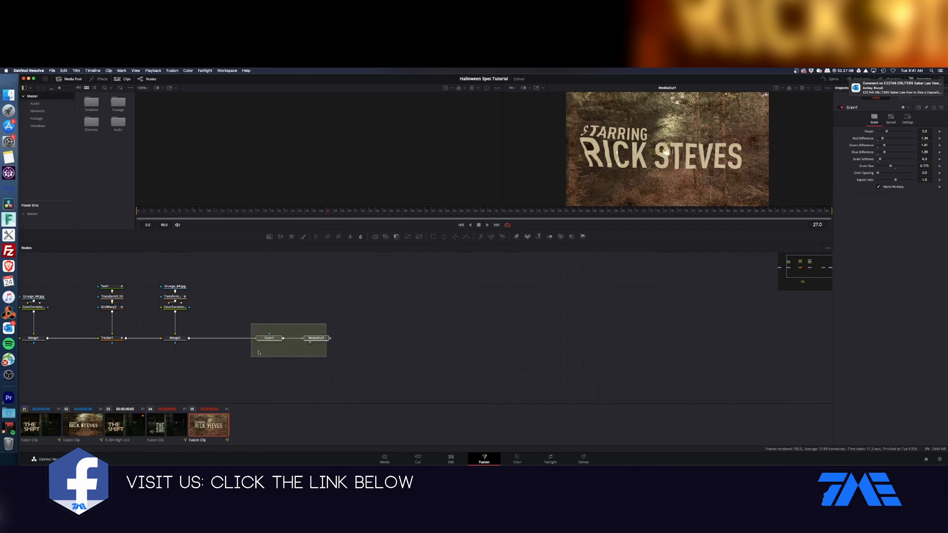
key(shift+4)
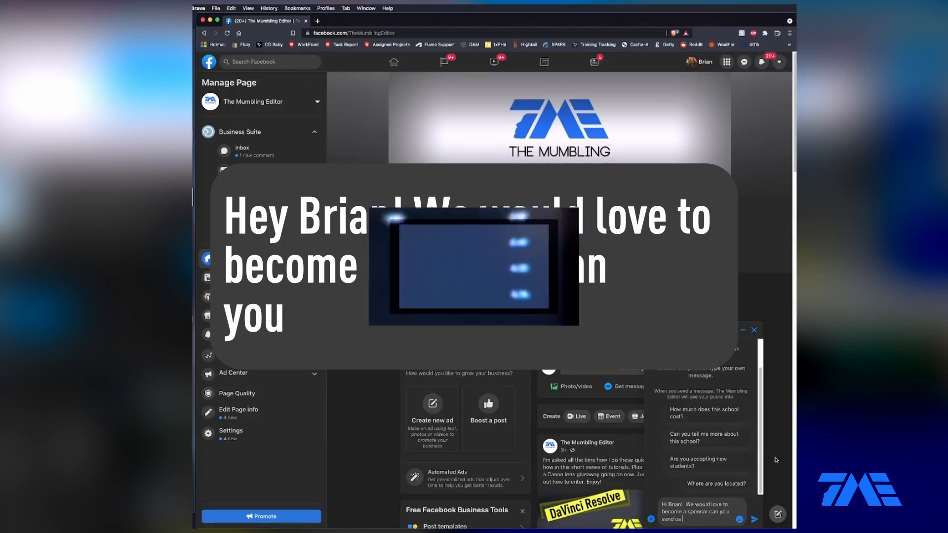
- Complete the sponsorship message in the Facebook page's chat with "your pricing?"
text(your pricin)
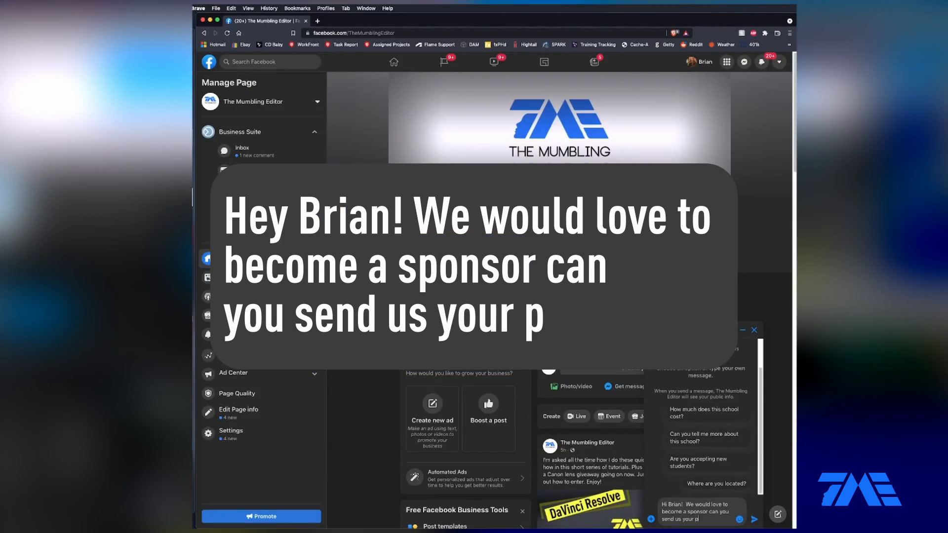
text(g?)
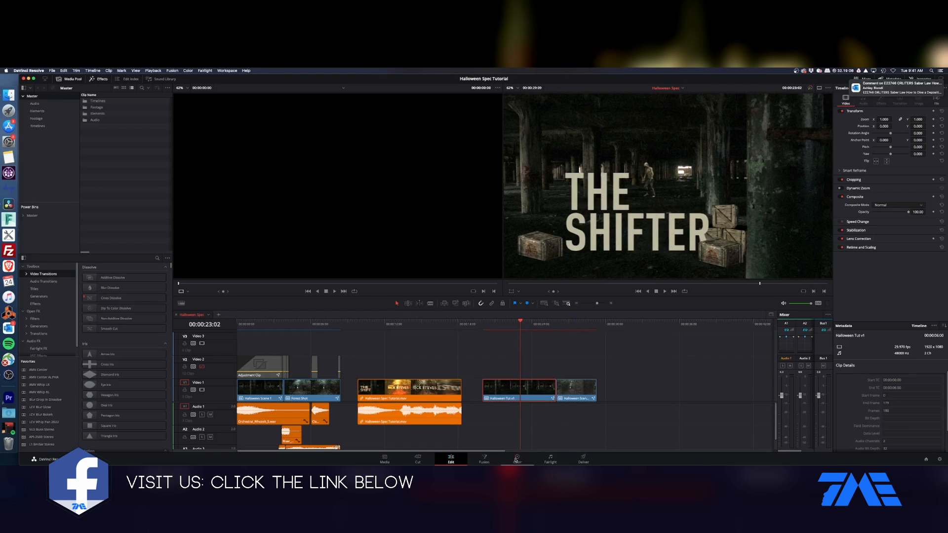
- On the Color page, apply the third saved PowerGrade to the THE SHIFTER clip and go through its nodes
click(517, 460)
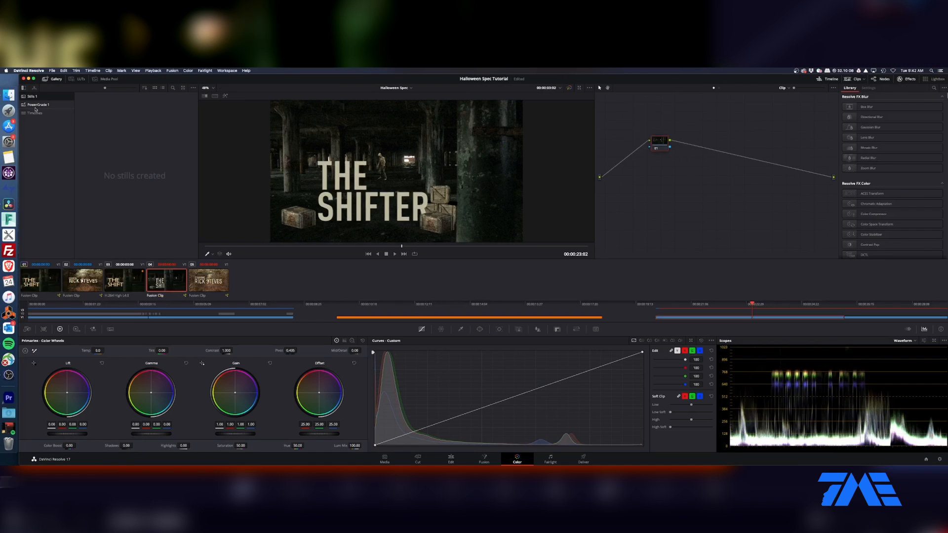
right_click(180, 100)
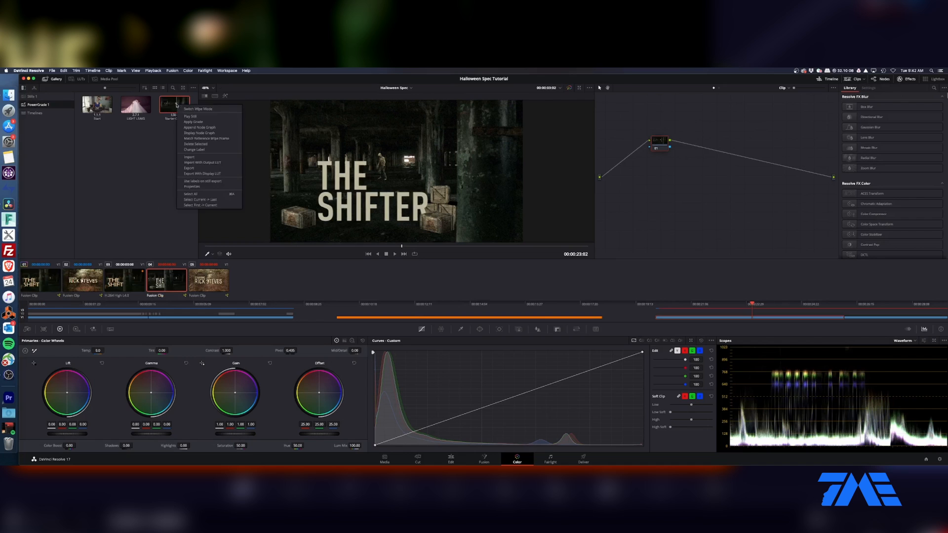
click(195, 123)
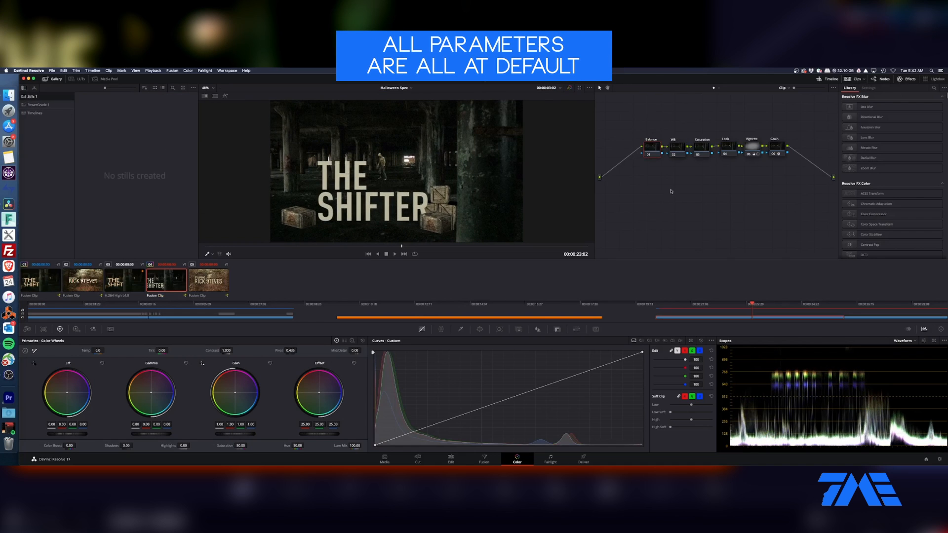
click(685, 153)
click(705, 151)
click(730, 148)
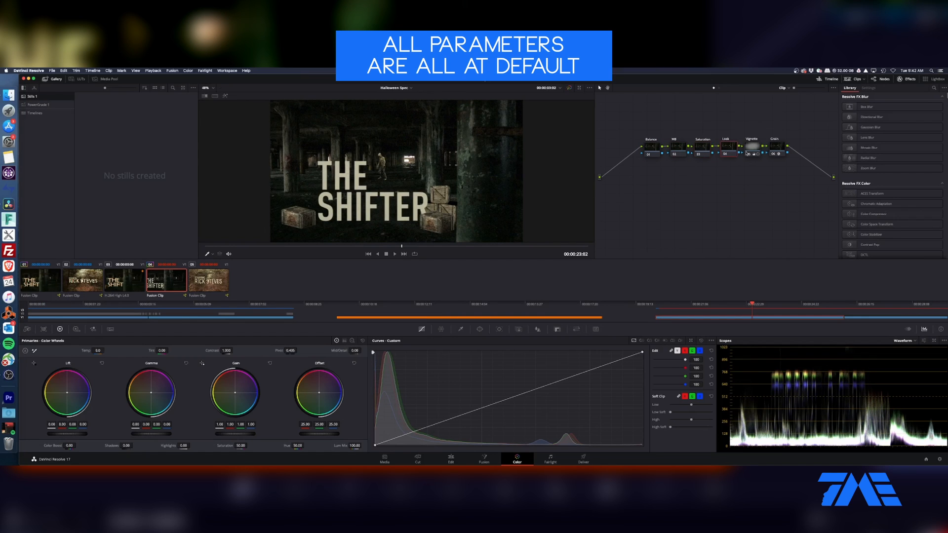
click(776, 148)
- On the Balance node, raise Gain to about 1.26 and Lift to 0.01
click(665, 177)
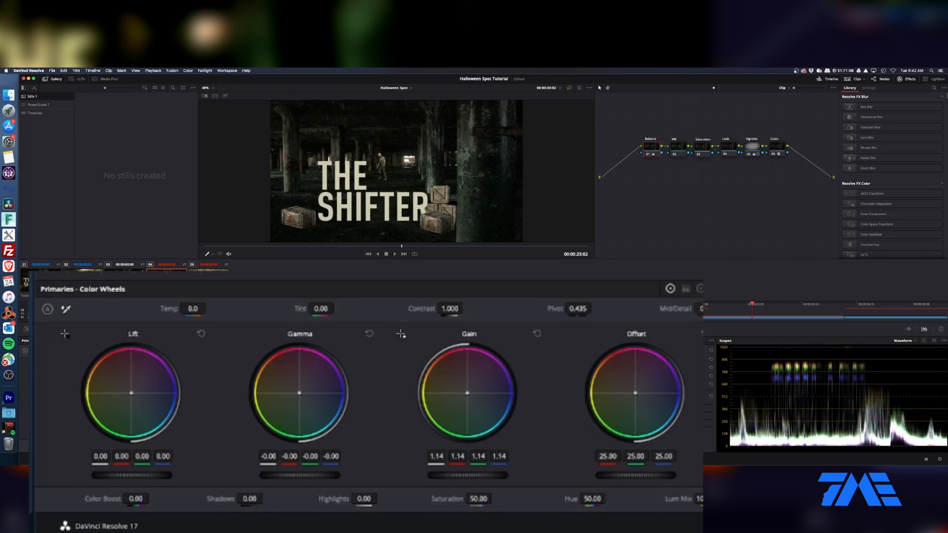
drag(467, 476, 481, 475)
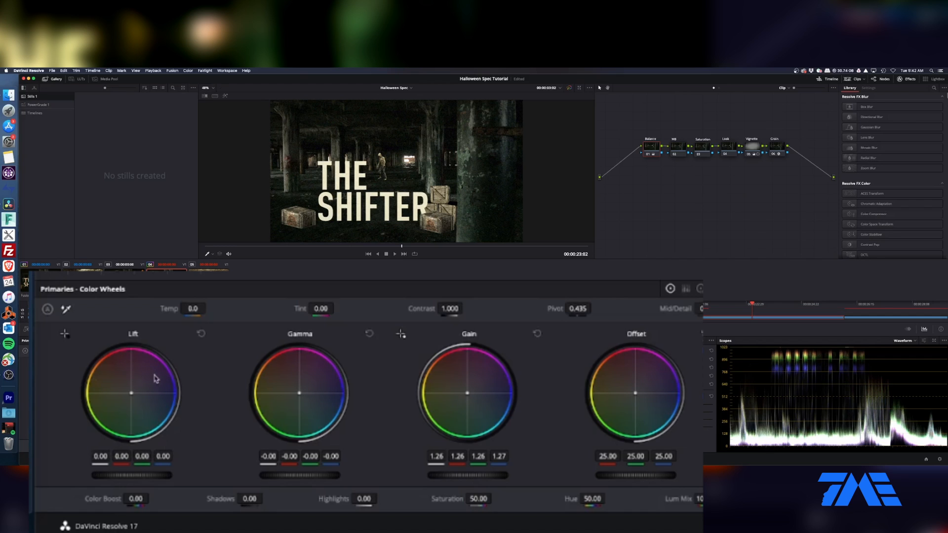
drag(152, 464, 157, 459)
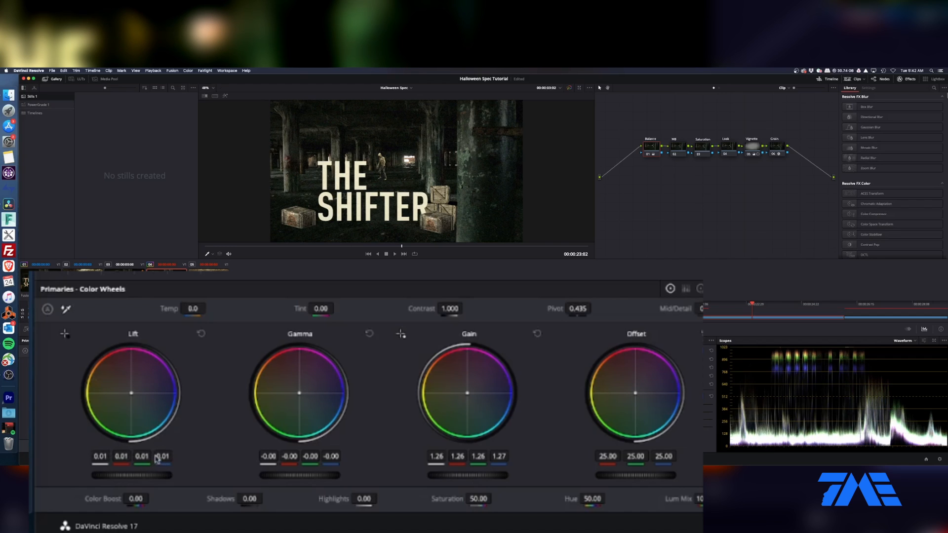
drag(207, 480, 202, 465)
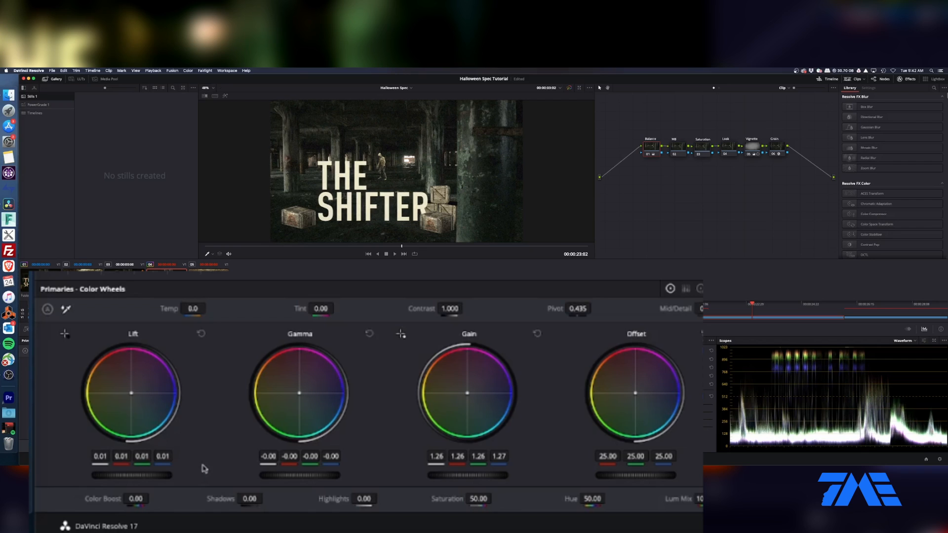
- Skip the white balance node and raise the saturation slightly on the Saturation node
click(682, 148)
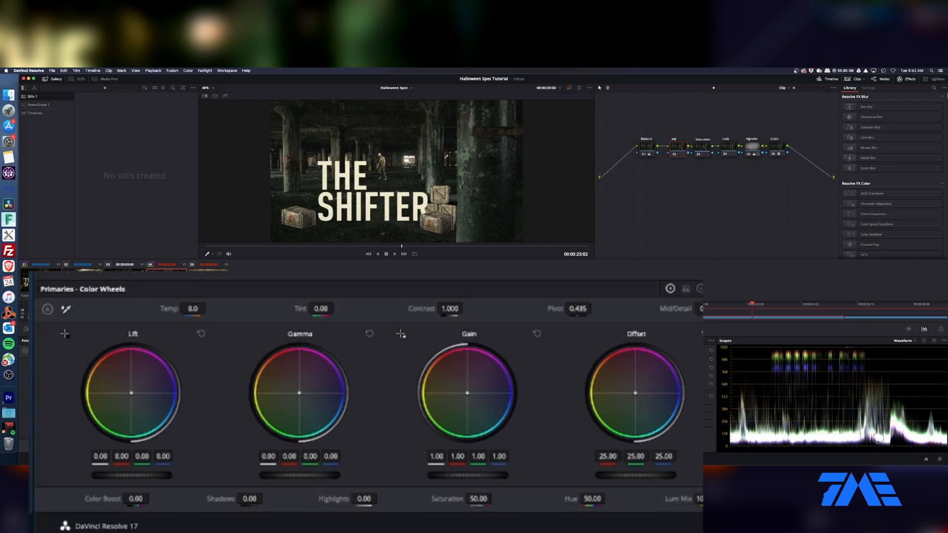
click(705, 144)
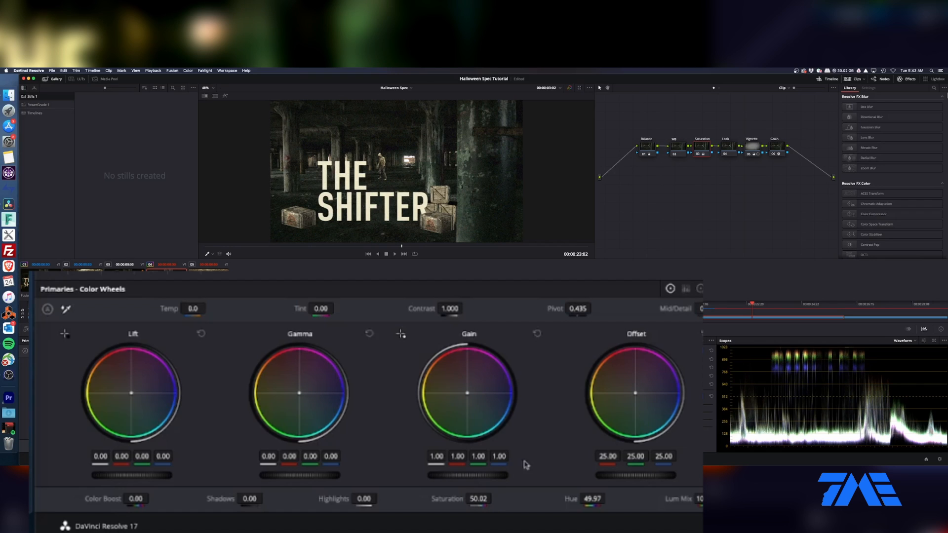
drag(481, 505, 503, 504)
- On the Look node, warm the Offset to 26.36 red, 23.89 green and 23.43 blue, and adjust the custom curve for contrast
click(728, 155)
drag(635, 392, 634, 391)
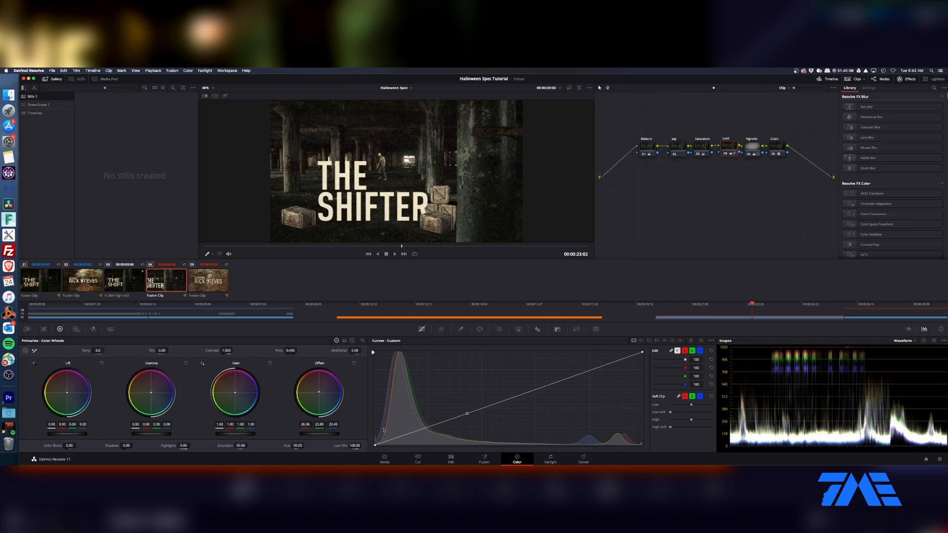
drag(576, 375, 573, 372)
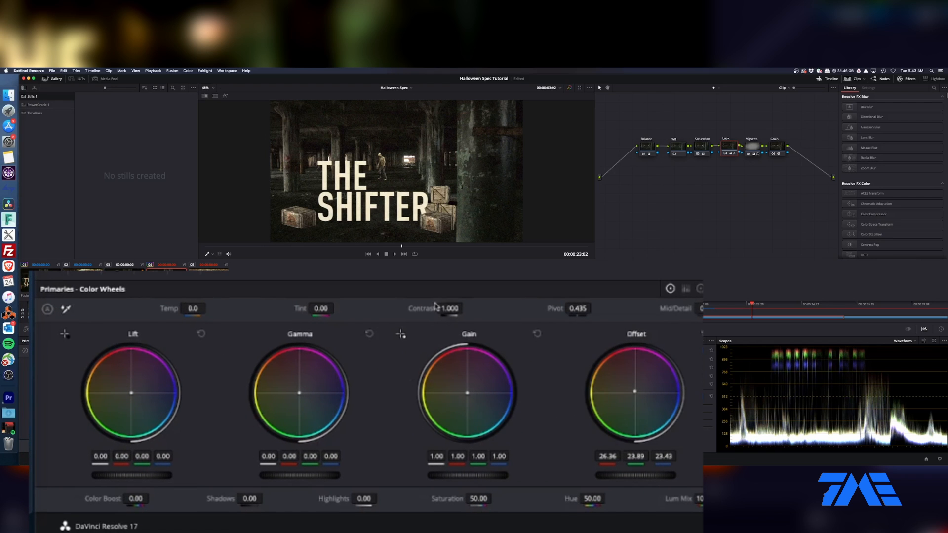
- Set the Look node's contrast to 1.060 and raise its Mid/Detail and Color Boost
drag(435, 305, 436, 309)
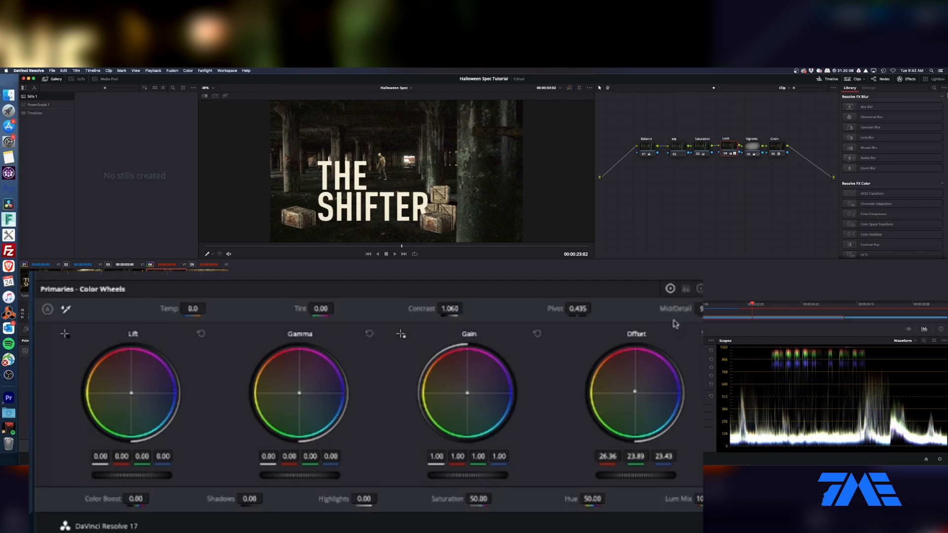
mouse_move(136, 498)
mouse_down()
mouse_move(149, 498)
mouse_move(137, 499)
mouse_up()
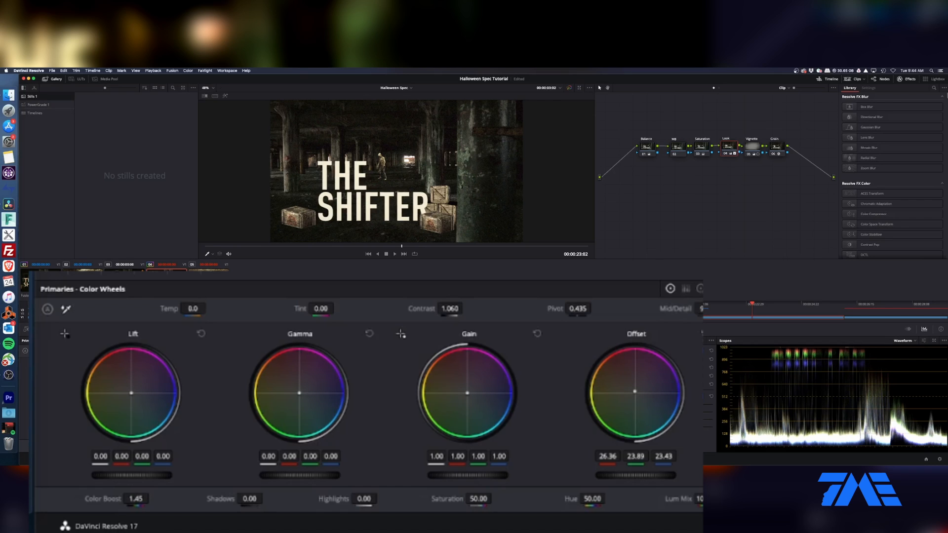
drag(527, 397, 279, 443)
drag(144, 507, 144, 500)
- Check the Vignette node, compare the shot with node corrections off and on, and return to the Edit page
click(750, 149)
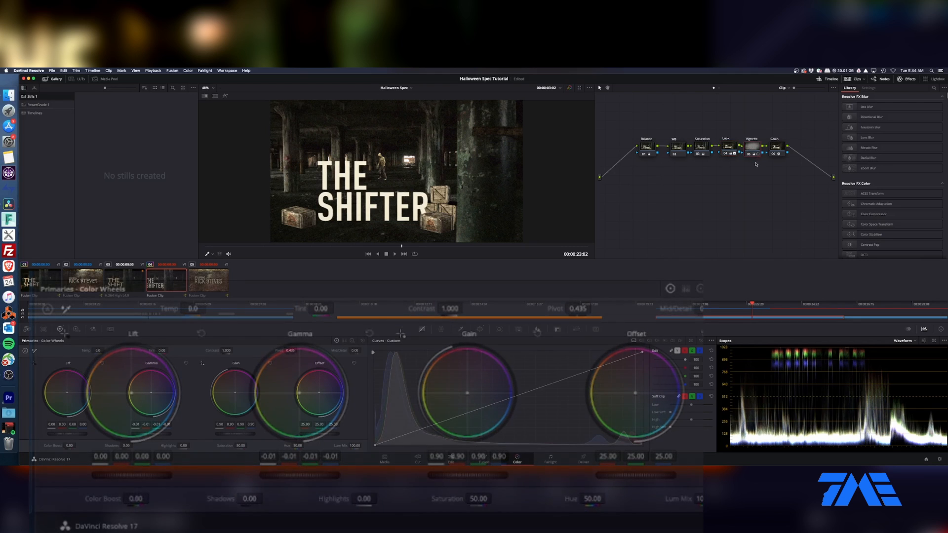
key(super+d)
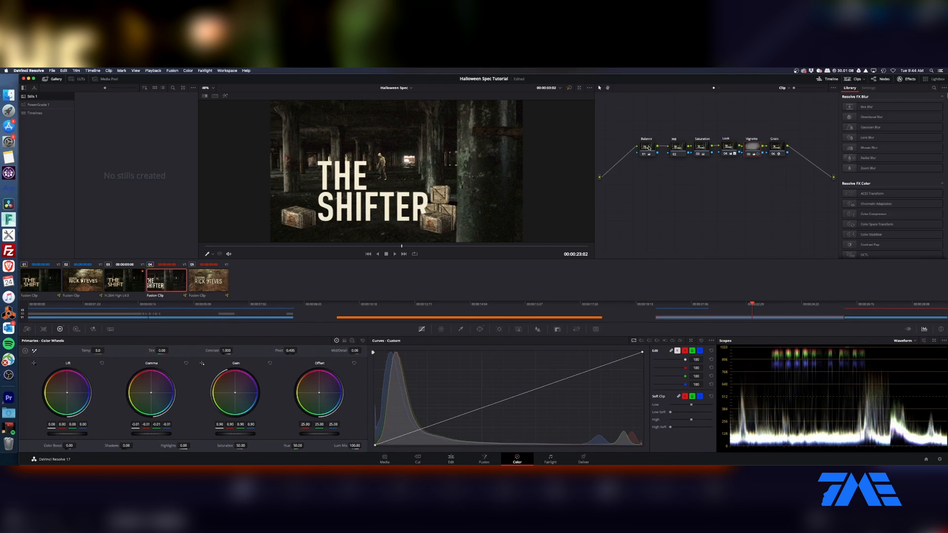
key(super+d)
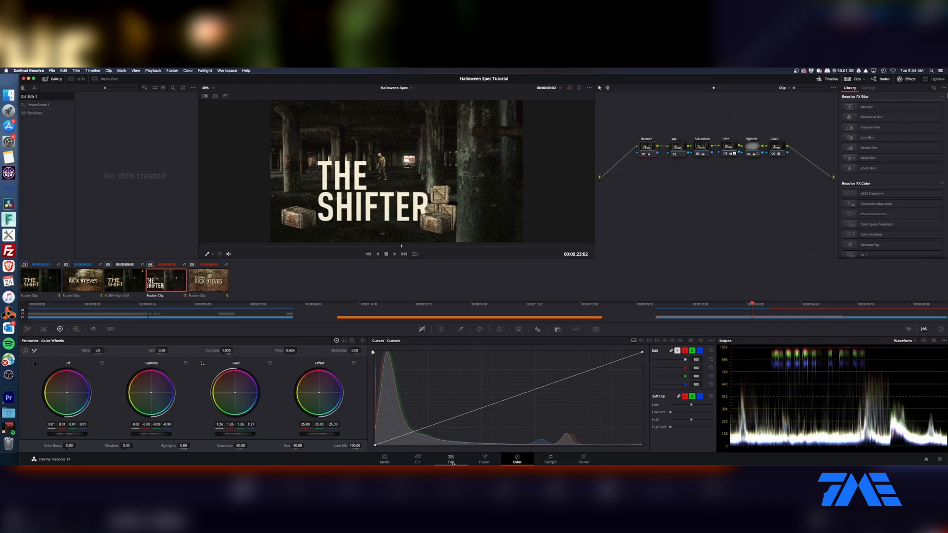
click(450, 458)
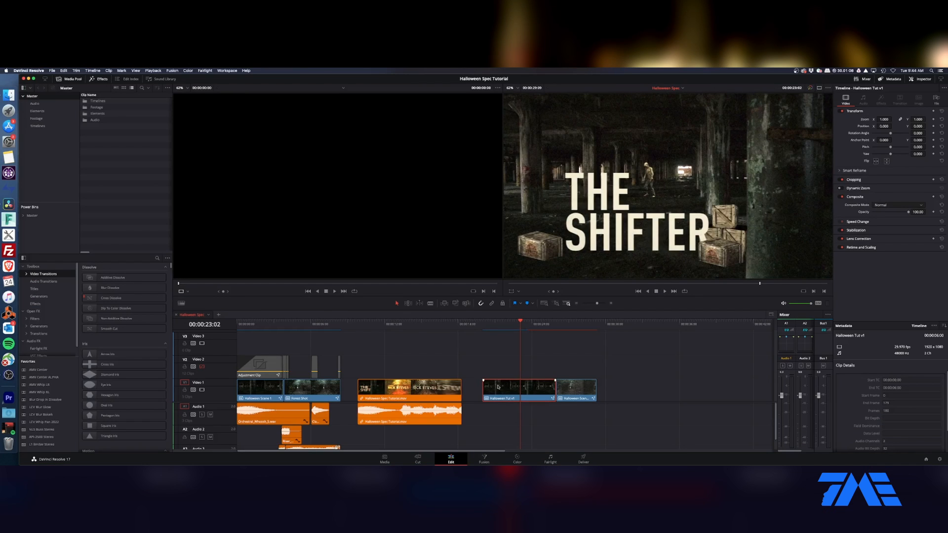
- Grab a still of the graded THE SHIFTER clip on the Color page and apply its grade to the STARRING title clip
right_click(531, 391)
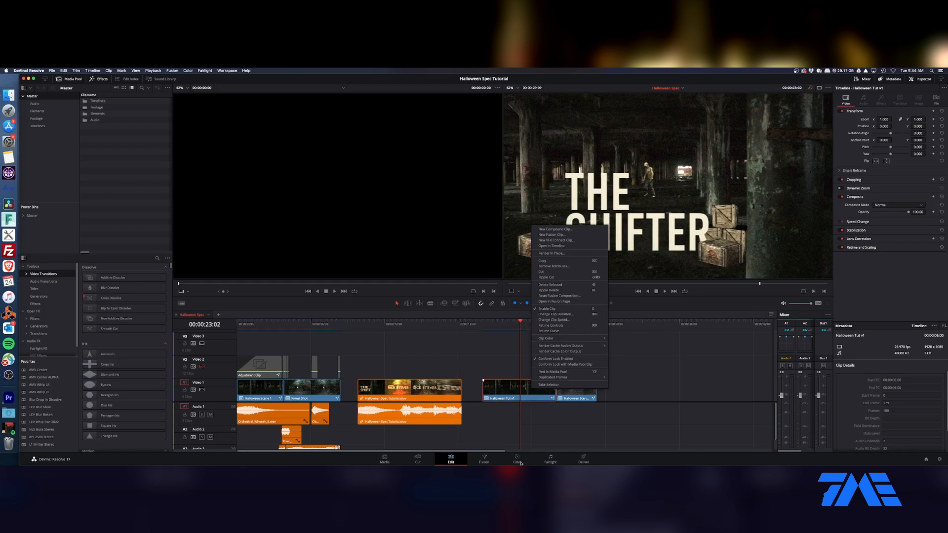
click(545, 419)
click(517, 458)
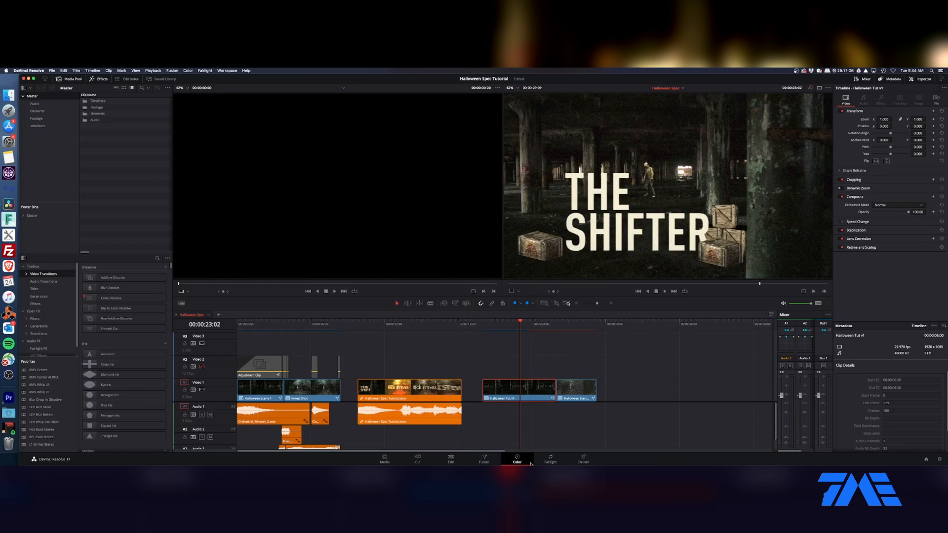
right_click(375, 154)
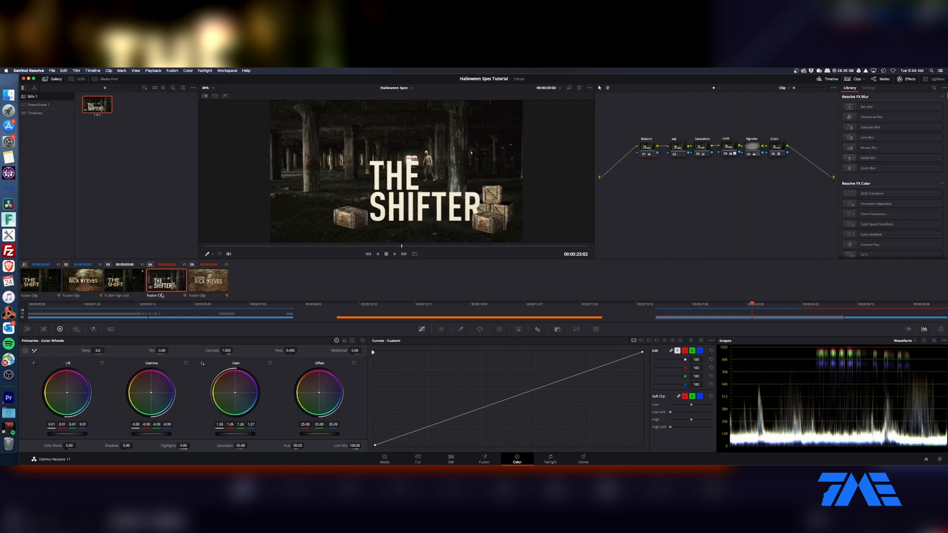
click(215, 280)
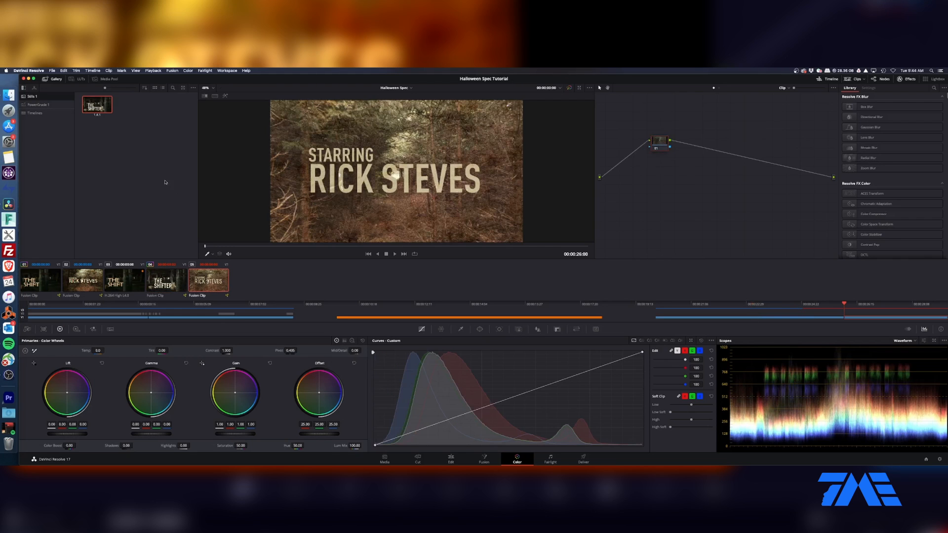
right_click(94, 103)
click(113, 122)
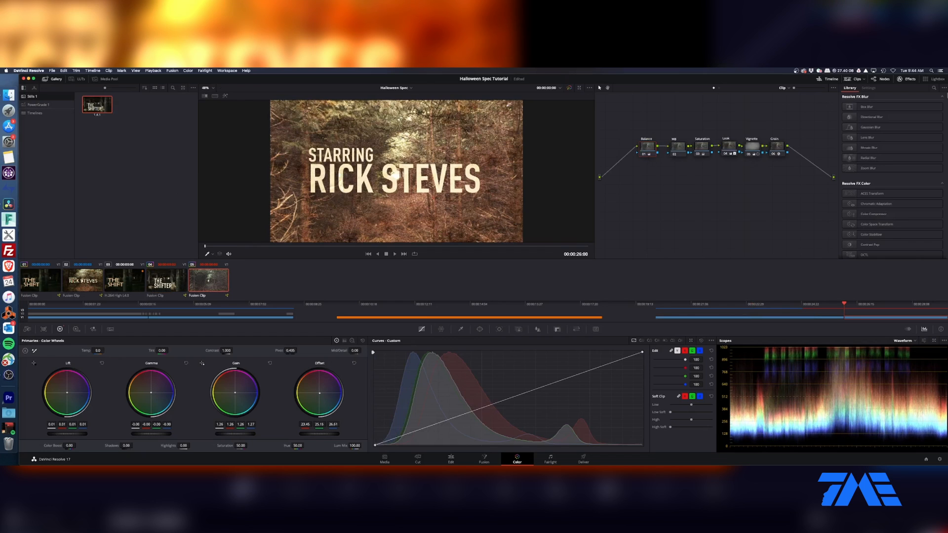
- Reduce the red Offset on the Look and Balance nodes, and set the Balance node's Lift to -0.03 and Gain to about 1.16
click(730, 147)
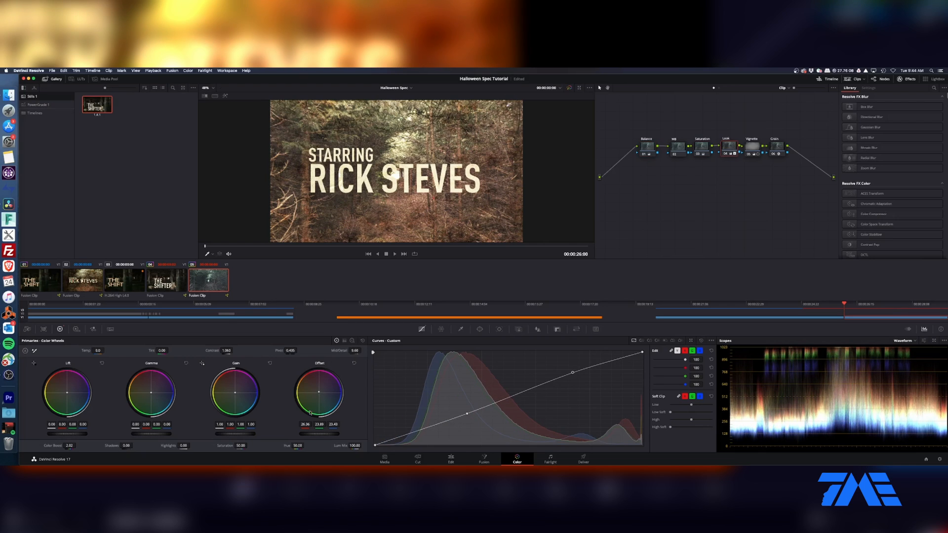
drag(319, 394, 318, 392)
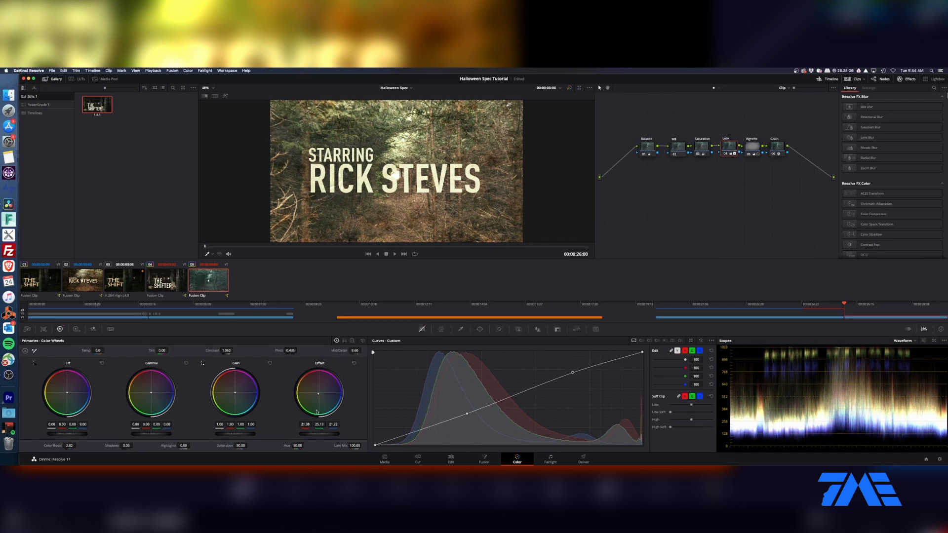
click(647, 148)
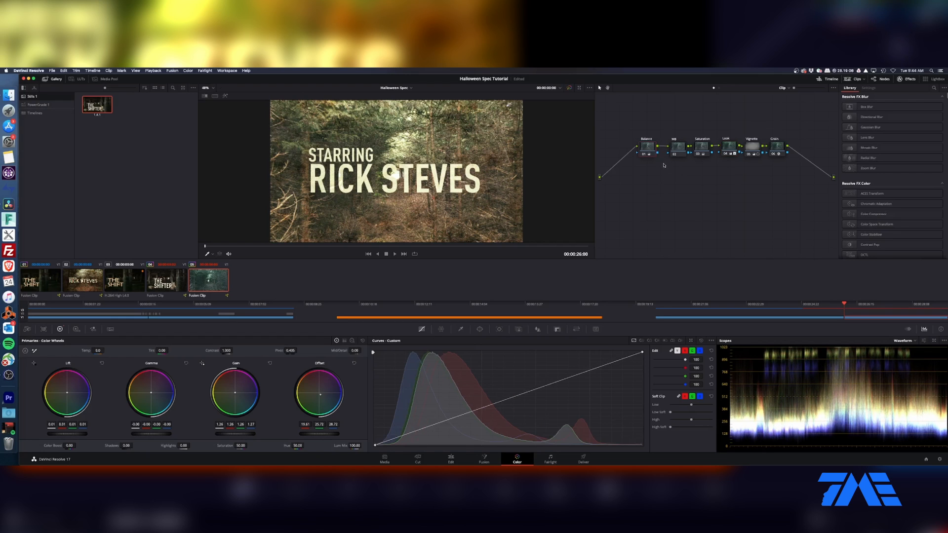
scroll(74, 385, down, 4)
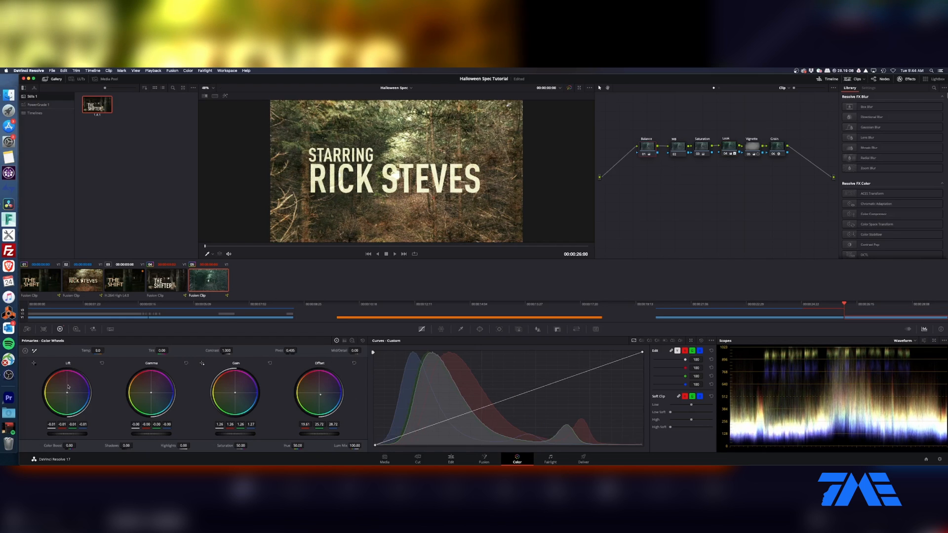
scroll(76, 385, down, 2)
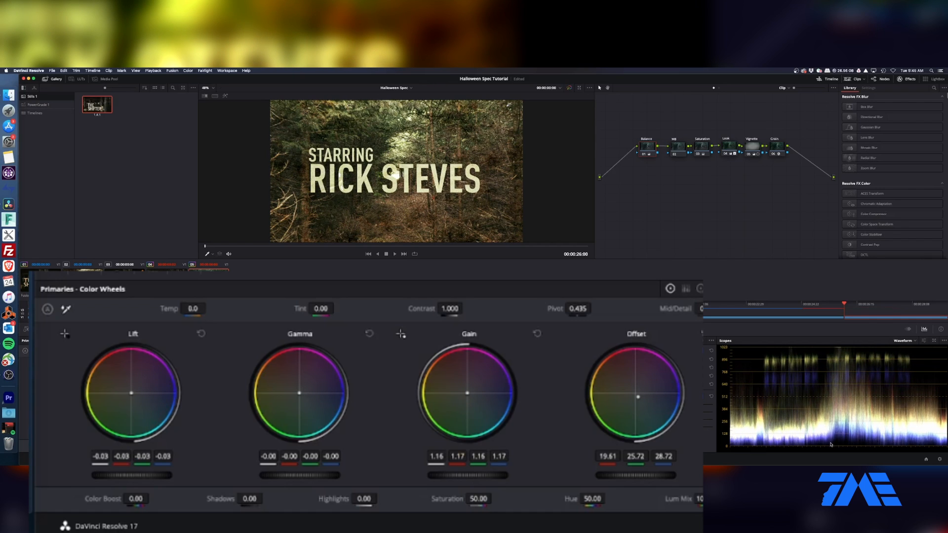
- Increase the Look node's contrast and raise the upper control point of its custom curve to brighten the highlights
click(706, 147)
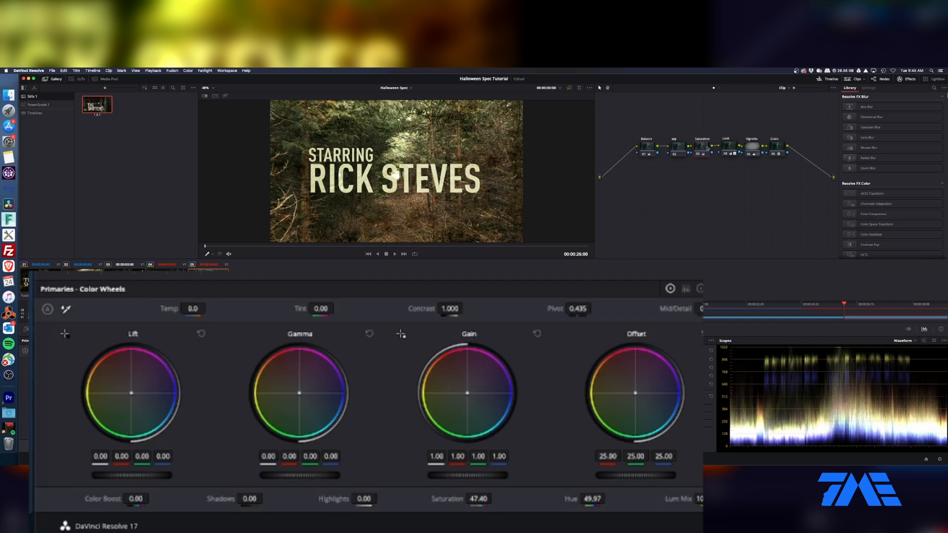
click(729, 146)
drag(436, 316, 452, 320)
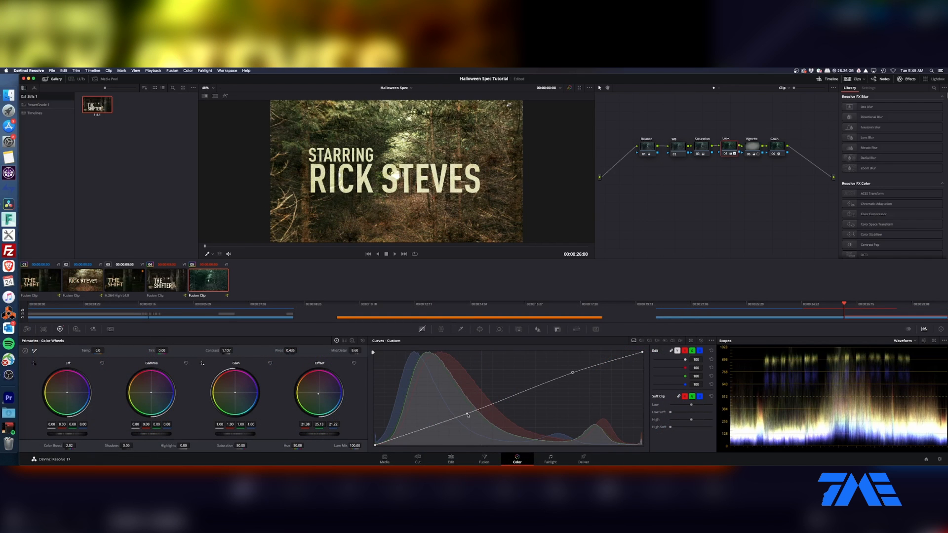
drag(573, 374, 570, 369)
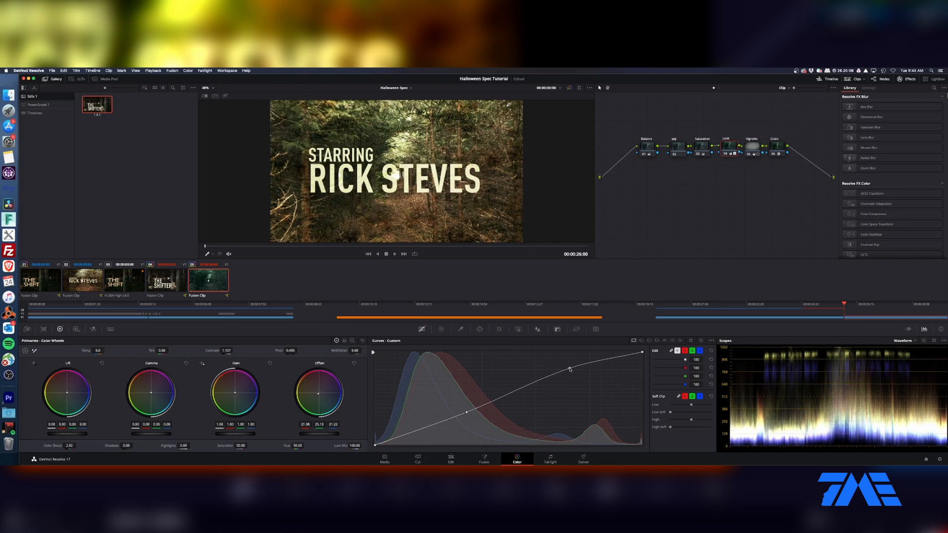
- Return to the Edit page and compare the graded STARRING and THE SHIFTER shots on the timeline
click(450, 459)
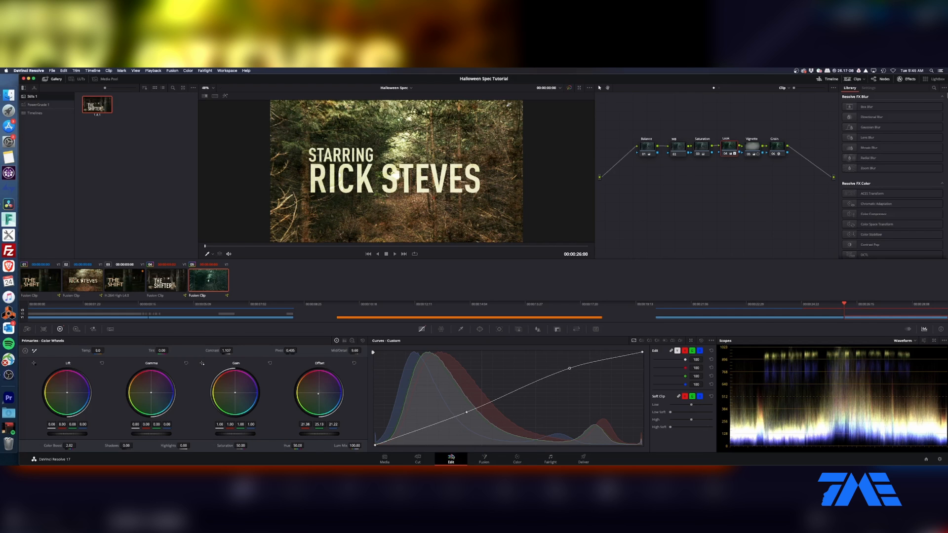
drag(522, 325, 571, 325)
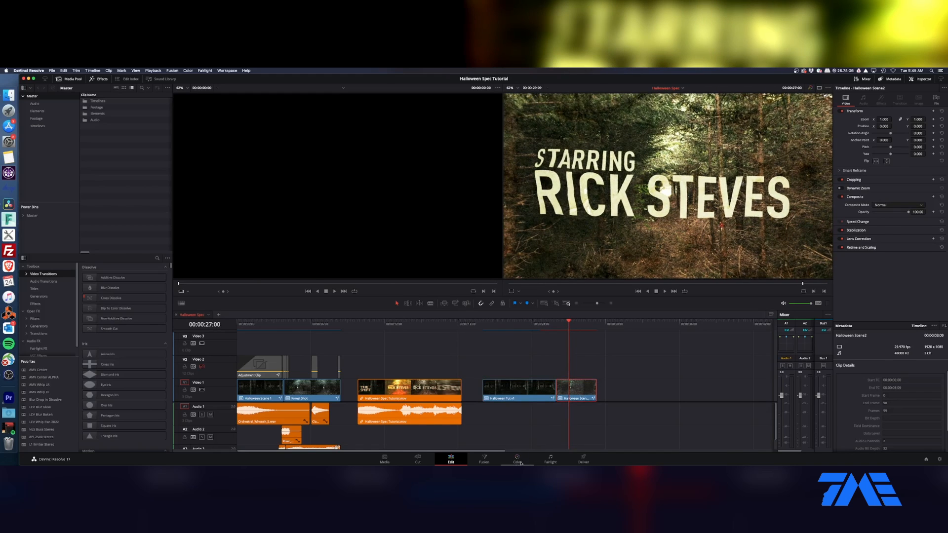
key(shift+6)
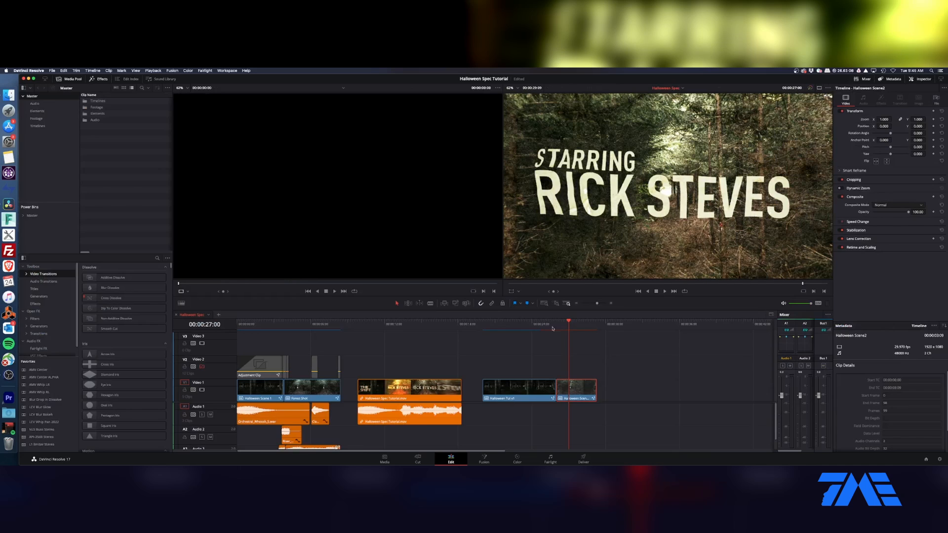
mouse_move(552, 327)
mouse_down()
mouse_move(522, 324)
mouse_move(572, 324)
mouse_move(542, 326)
mouse_up()
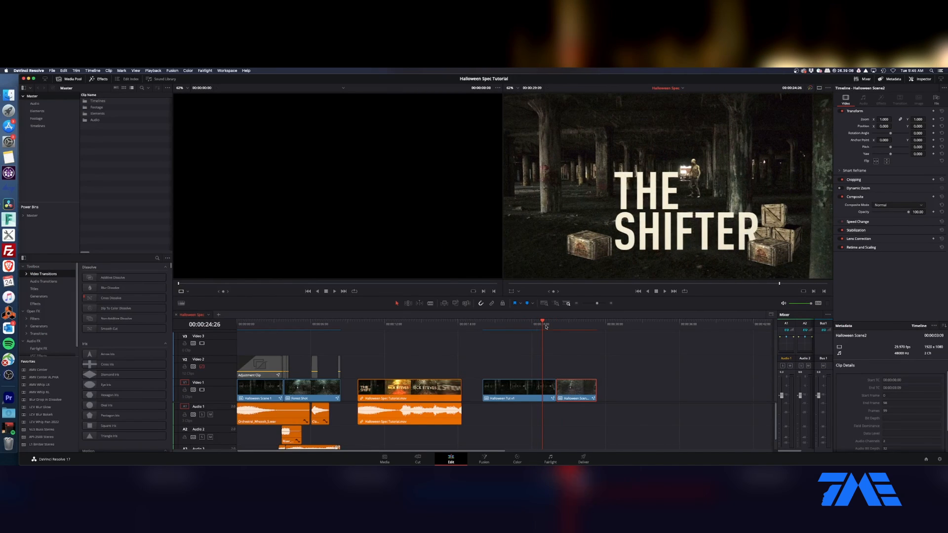
click(564, 324)
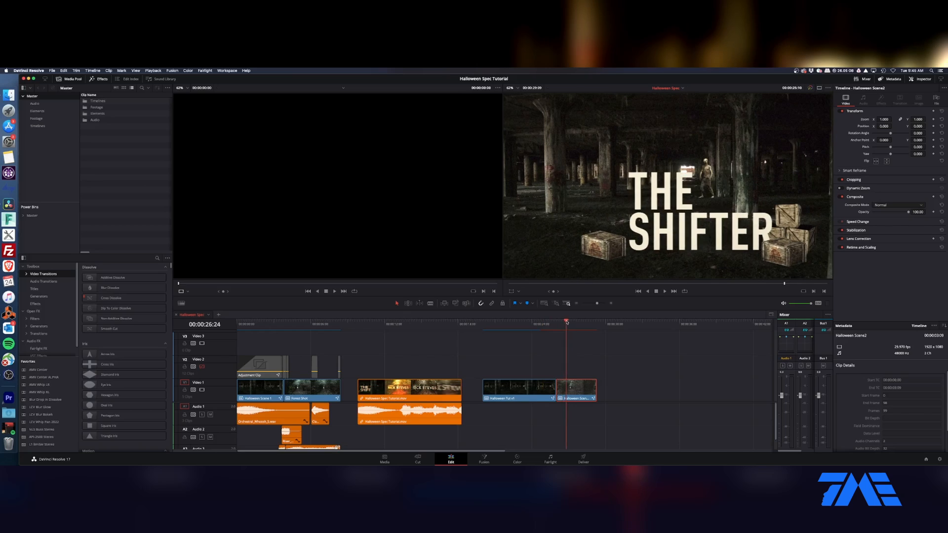
click(539, 325)
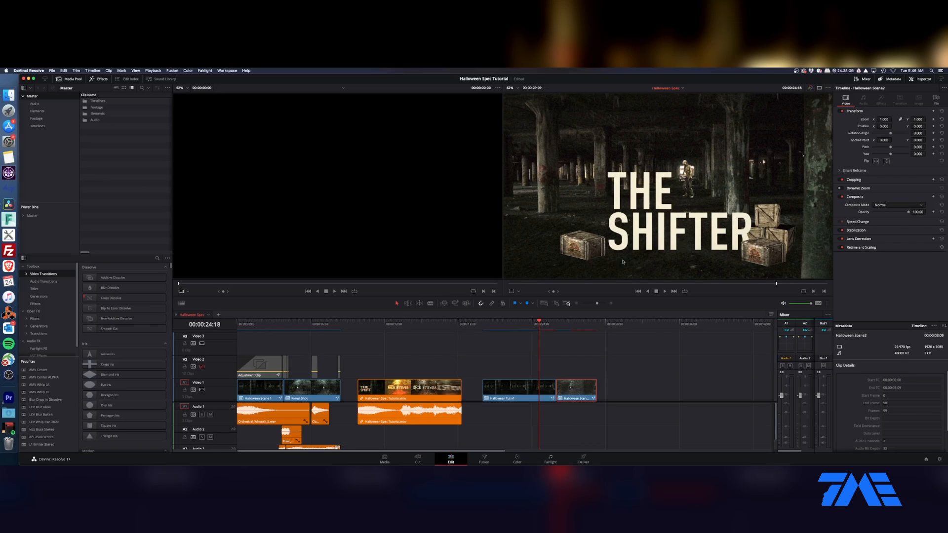
- Open the THE SHIFTER clip in Fusion and add a Tilt Shift Blur node between Tracker1 and Grain1
click(536, 395)
right_click(521, 393)
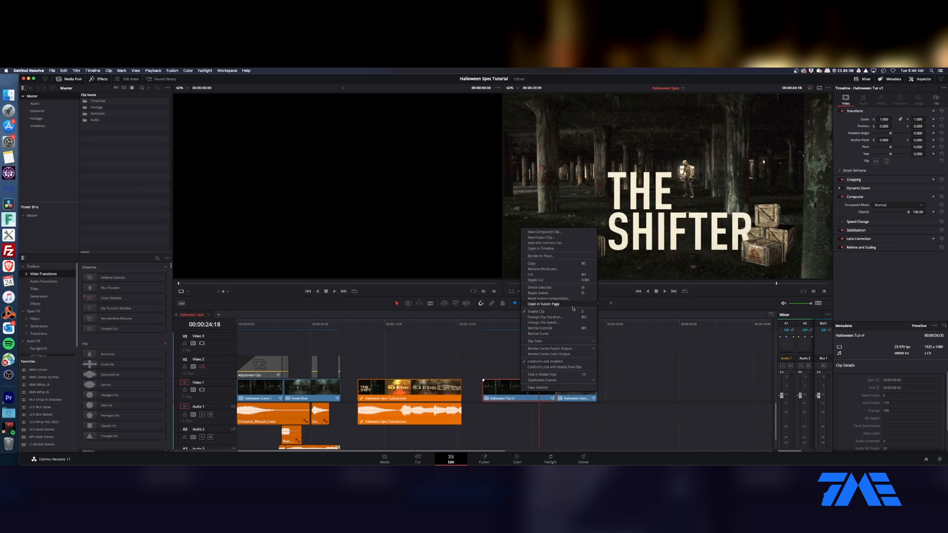
click(543, 304)
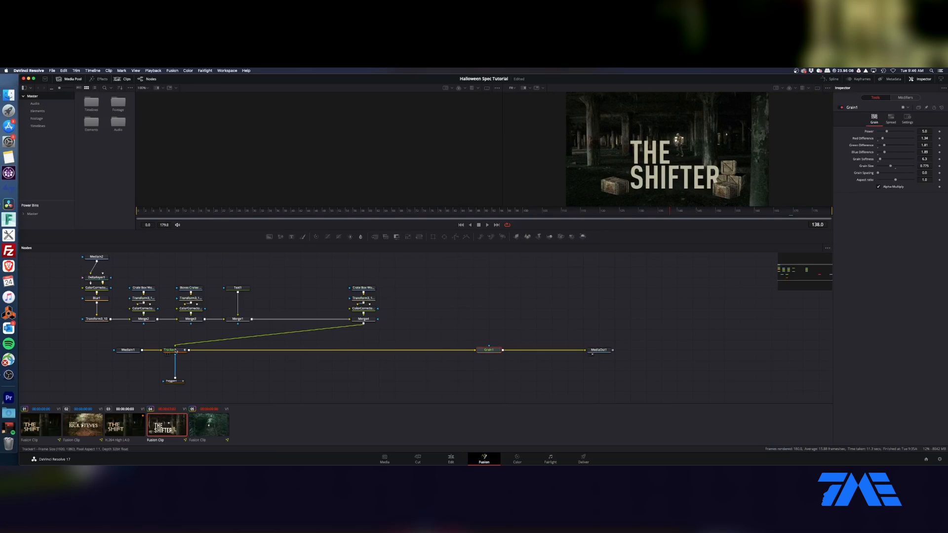
click(177, 350)
key(shift+space)
text(gra)
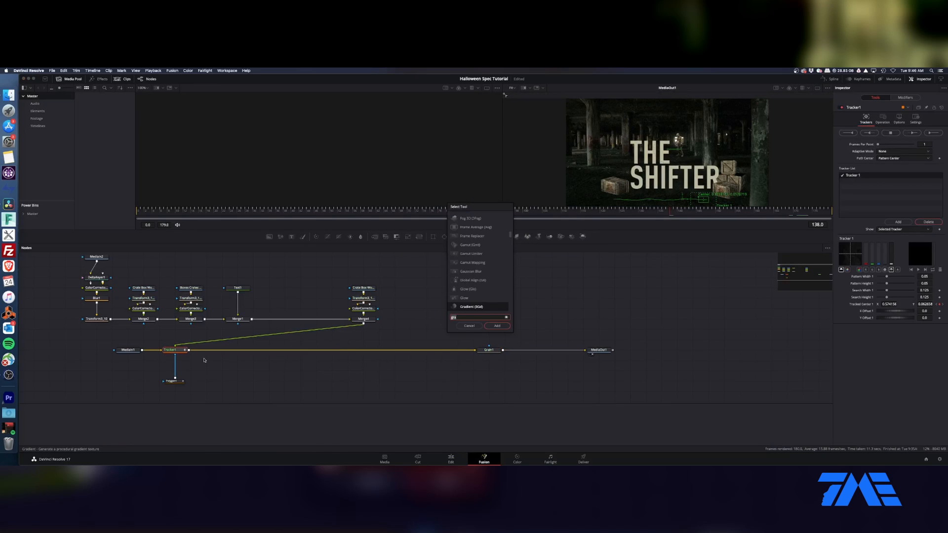
text(tilt)
key(Return)
drag(217, 351, 436, 351)
- Centre the tilt-shift focus lower on the title, with In-Focus Range 0.472 and Near Blur Range 0.0
drag(666, 150, 667, 168)
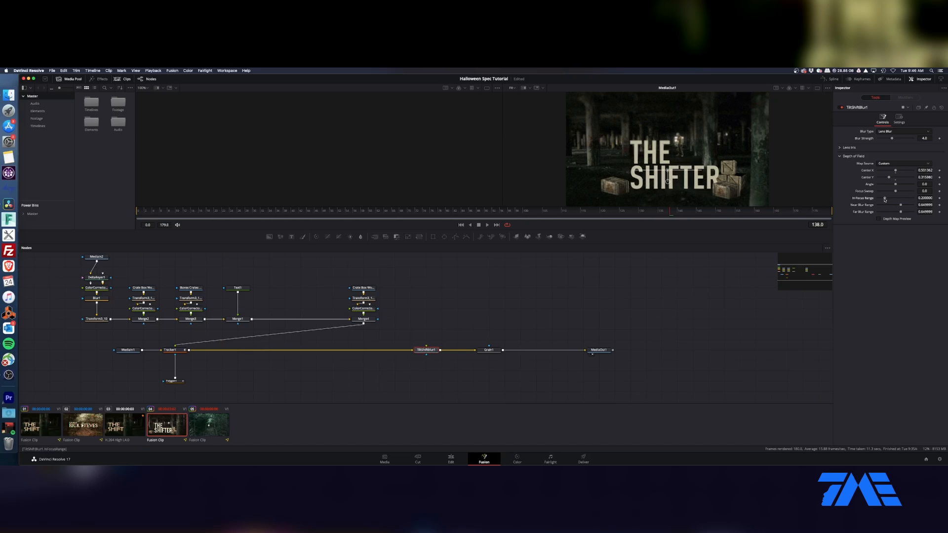
drag(884, 199, 894, 200)
drag(667, 171, 668, 166)
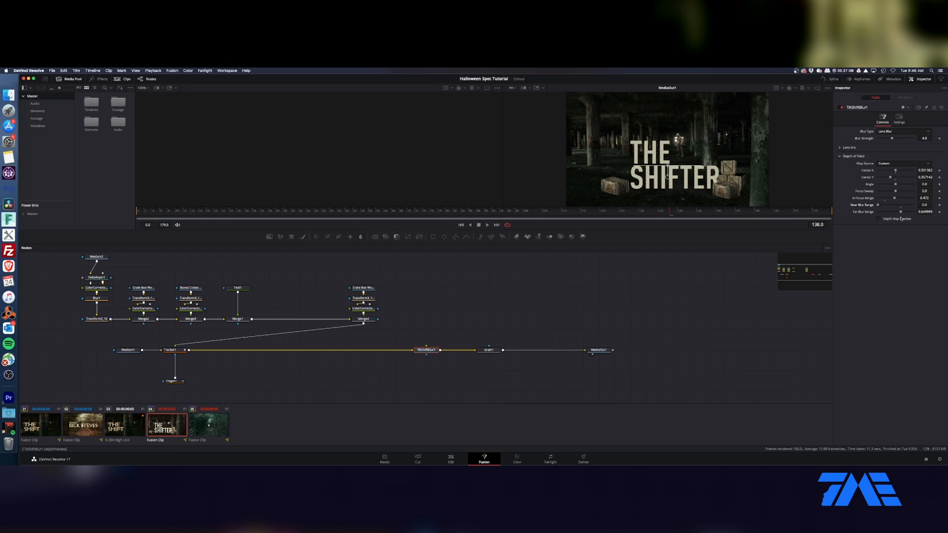
- Add the Ellipse, Lens Distortion and two Chromatic Aberration Removal nodes, connecting the ellipse to Grain1 and the effects chain between Grain1 and MediaOut1
drag(599, 350, 693, 350)
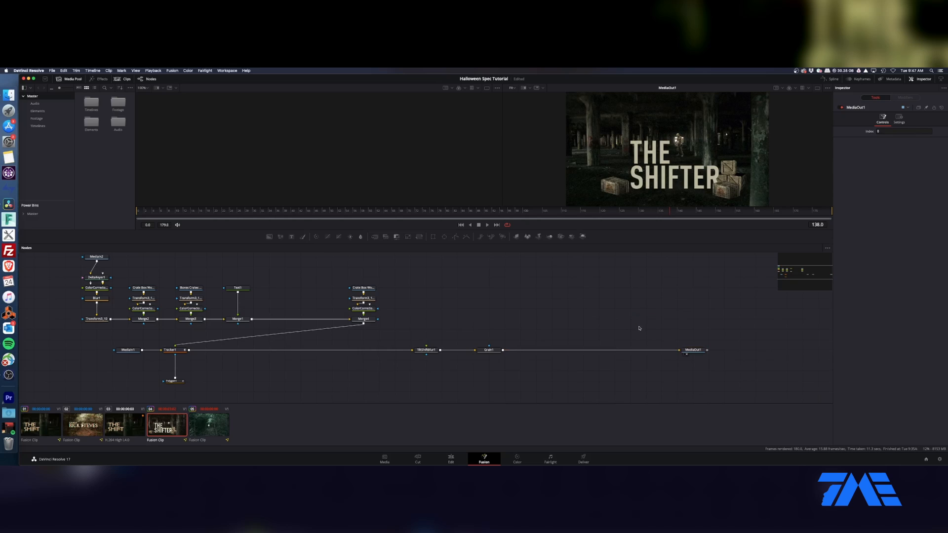
drag(655, 364, 570, 310)
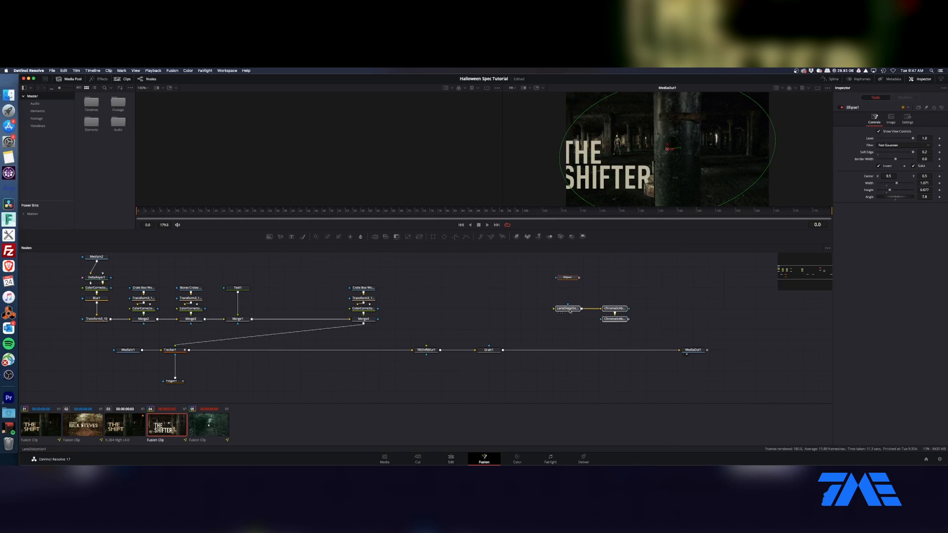
click(591, 291)
drag(579, 278, 554, 309)
click(637, 351)
drag(628, 319, 692, 352)
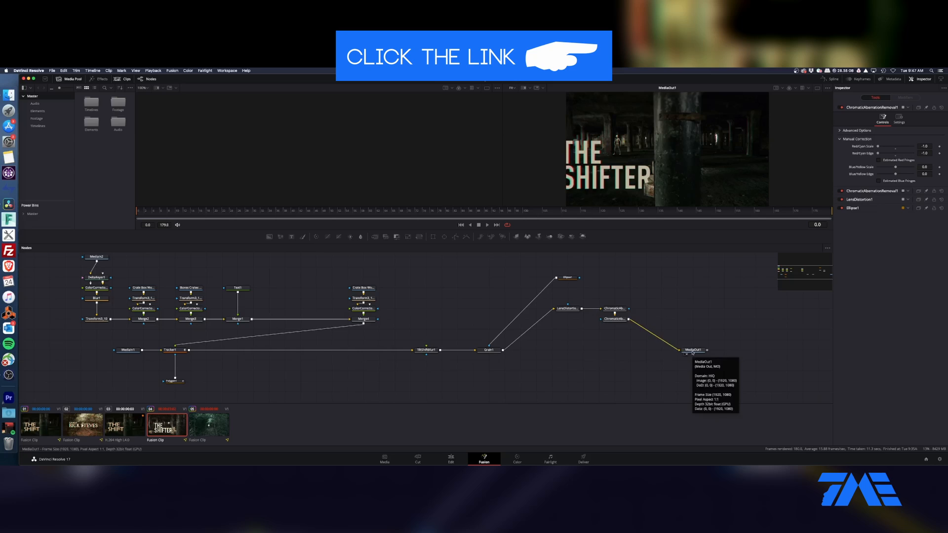
- Compare a later frame of the shot with both Chromatic Aberration Removal nodes disabled and enabled
click(615, 308)
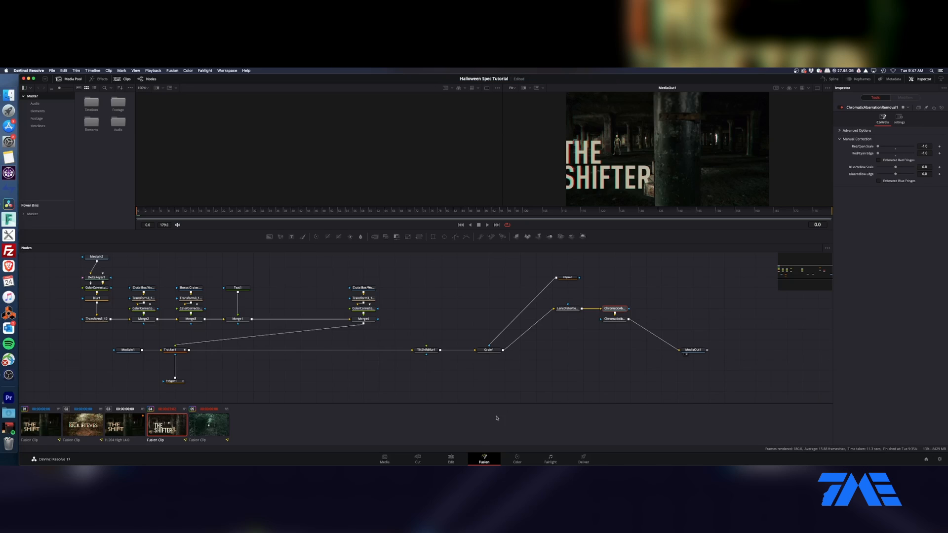
click(436, 213)
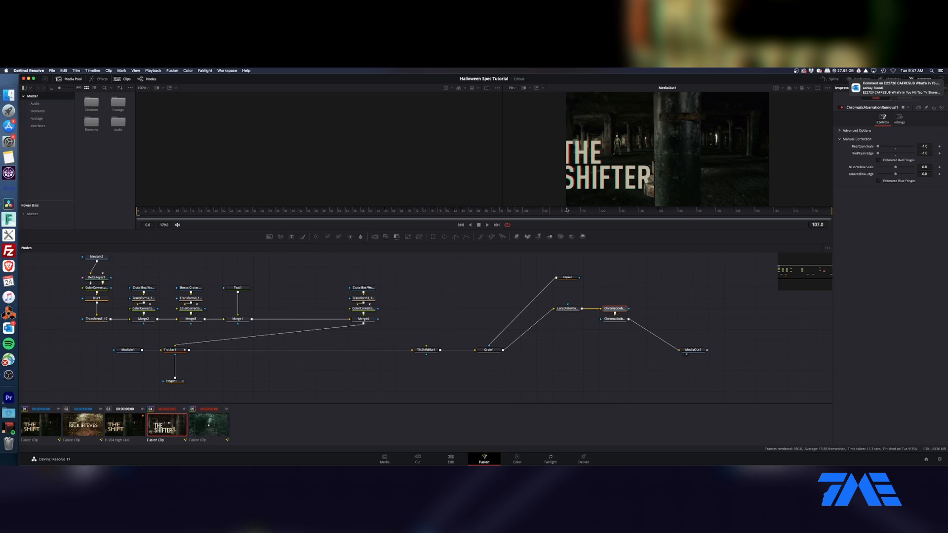
drag(641, 295, 602, 334)
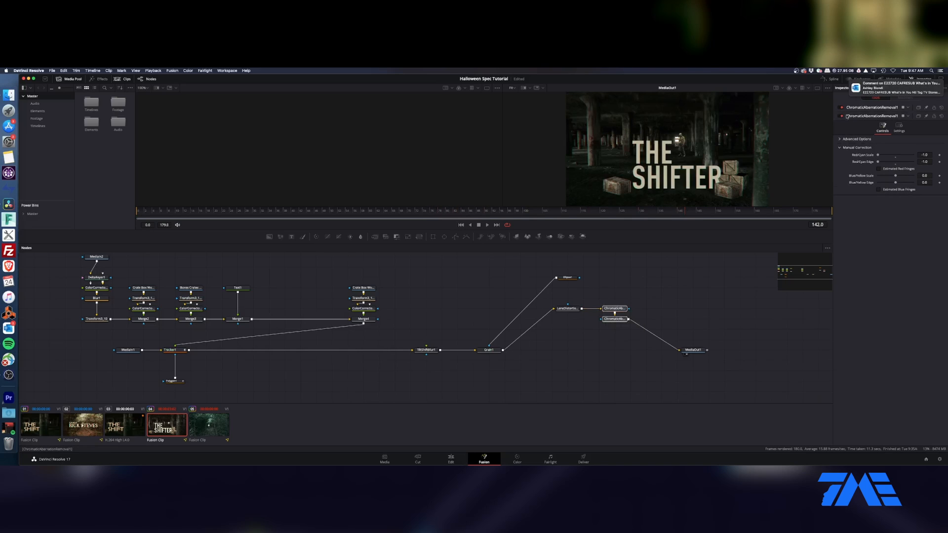
key(super+p)
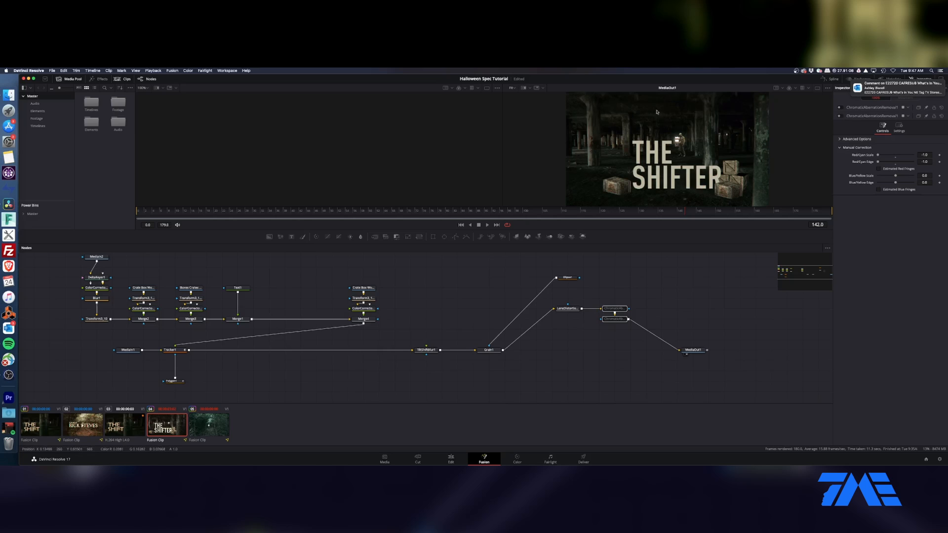
key(super+p)
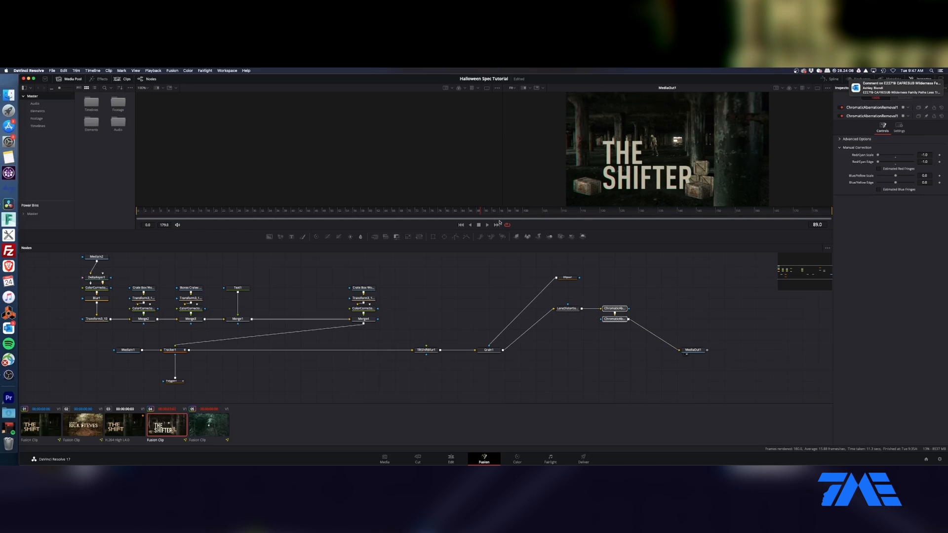
- Copy THE SHIFTER shot's Ellipse, Lens Distortion and two Chromatic Aberration Removal nodes into the forest title composition, making room before MediaOut1
click(426, 350)
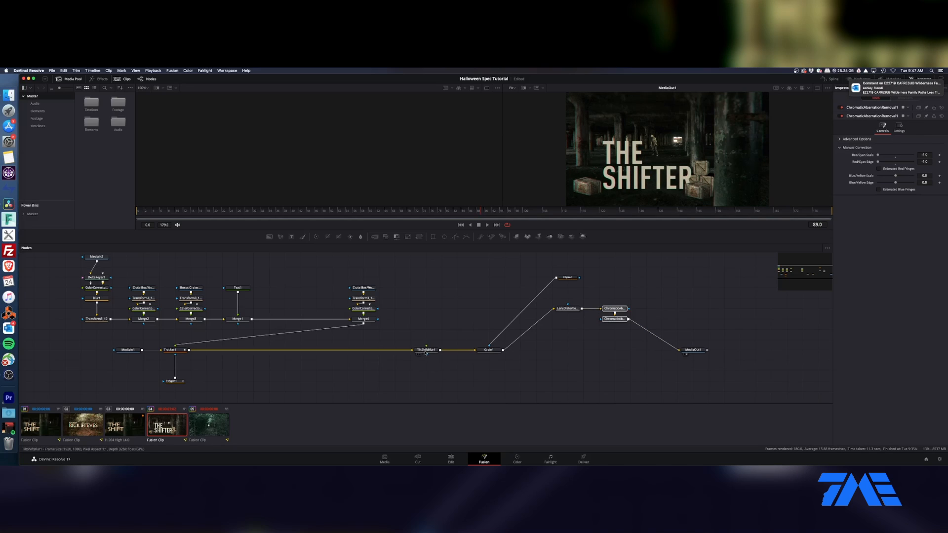
drag(638, 266, 540, 328)
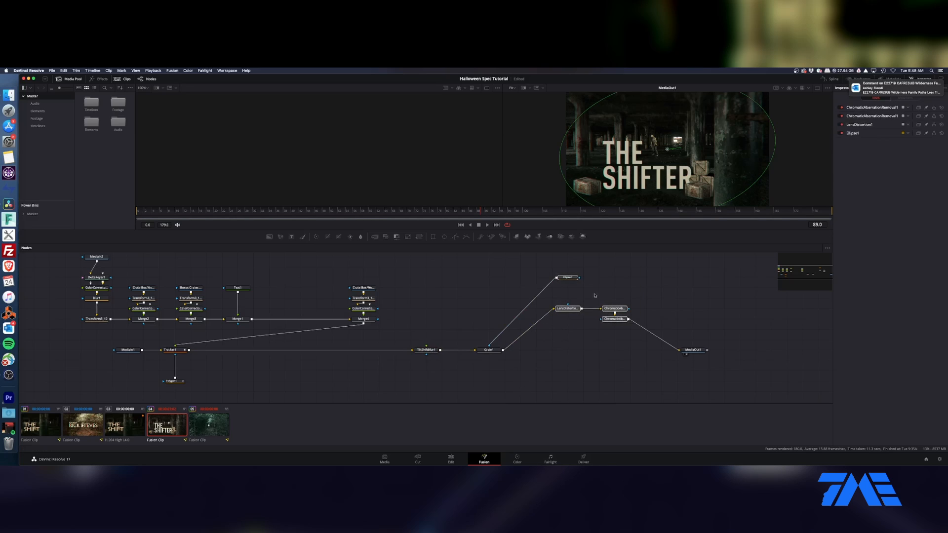
drag(637, 268, 533, 344)
click(211, 426)
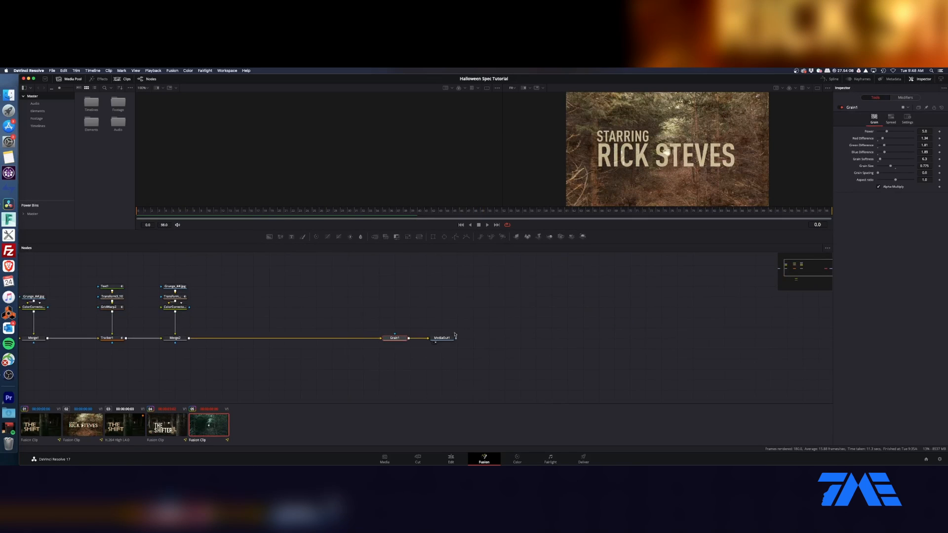
drag(493, 339, 618, 338)
click(546, 298)
key(super+v)
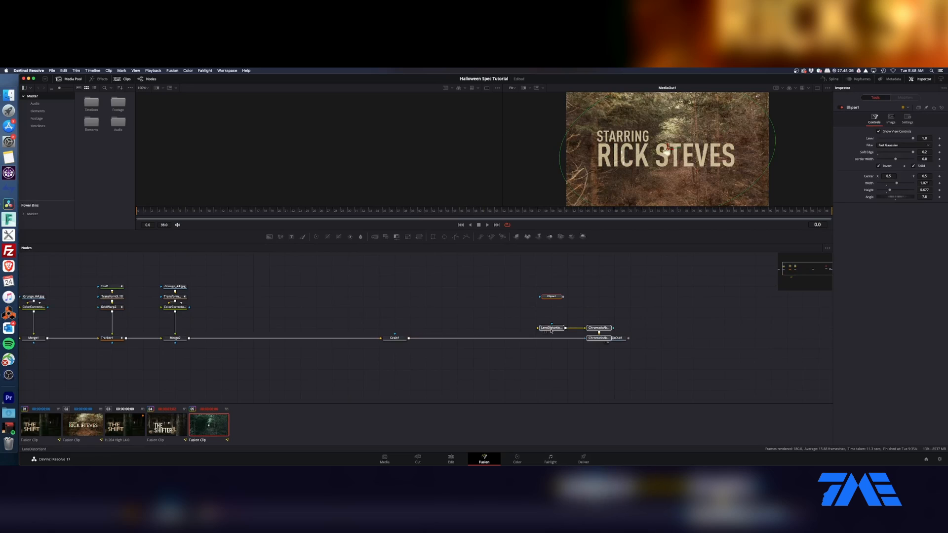
- Arrange the pasted nodes, connect the ellipse to Grain1 as a mask, and wire the lens effects chain between Grain1 and MediaOut1
drag(550, 328, 502, 305)
click(521, 280)
drag(517, 266, 394, 333)
drag(602, 338, 491, 297)
drag(566, 308, 600, 338)
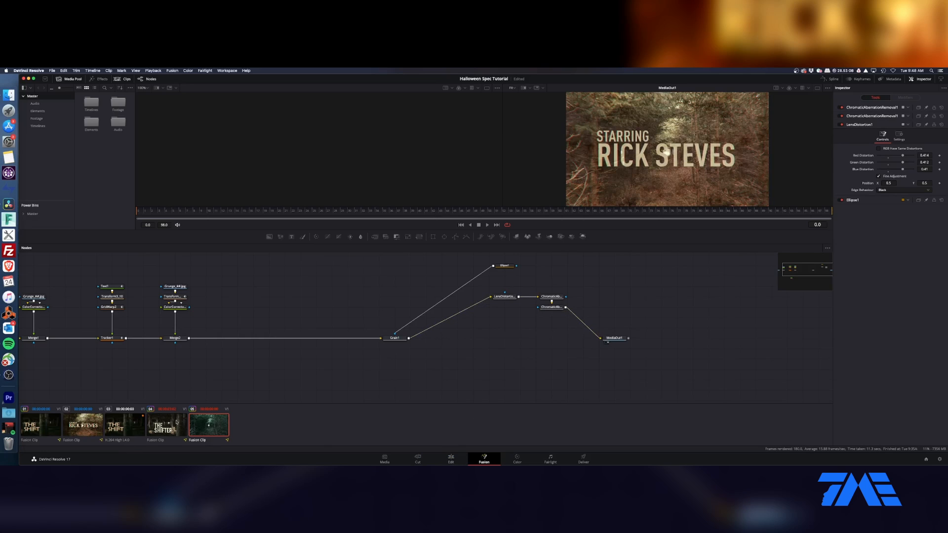
- Copy the Tilt Shift Blur node from THE SHIFTER composition into the forest title composition, between Merge2 and Grain1
click(158, 420)
click(426, 349)
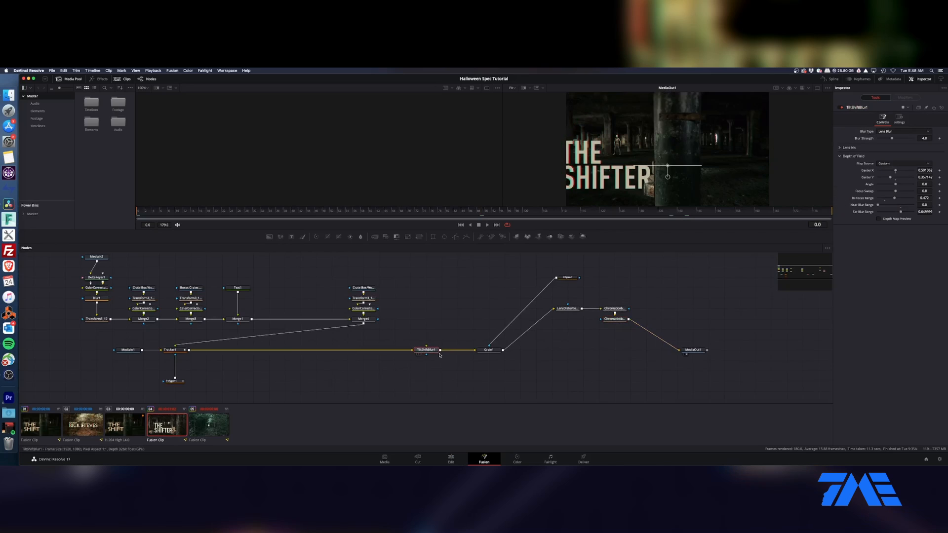
click(218, 418)
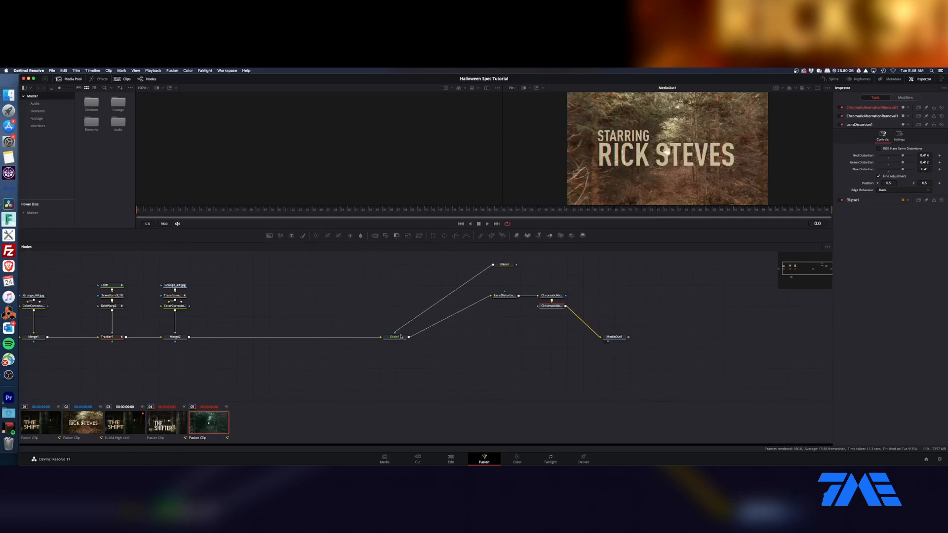
drag(206, 337, 316, 338)
- Back in the edit timeline, add an Adjustment Clip above THE SHIFTER shot, enable the Video 2 track, and trim it to the shot's length
click(450, 457)
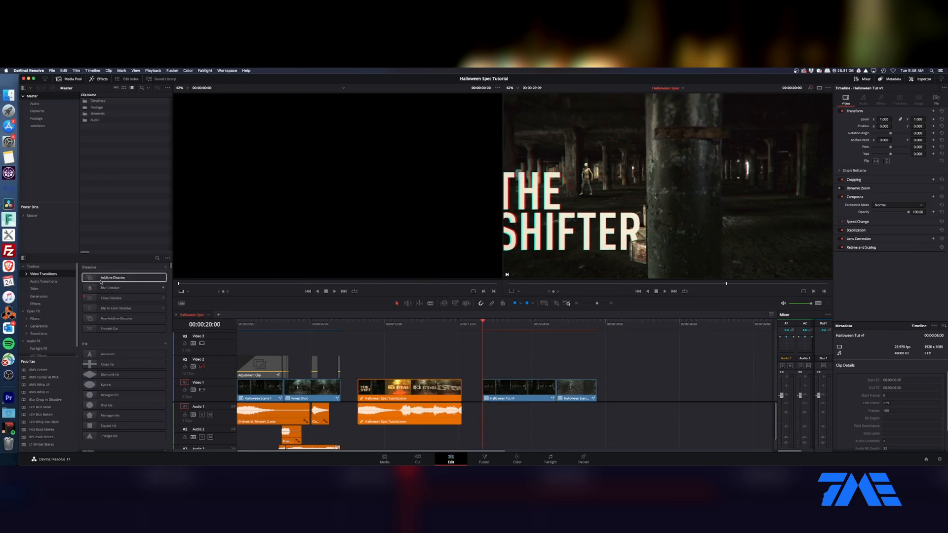
click(35, 303)
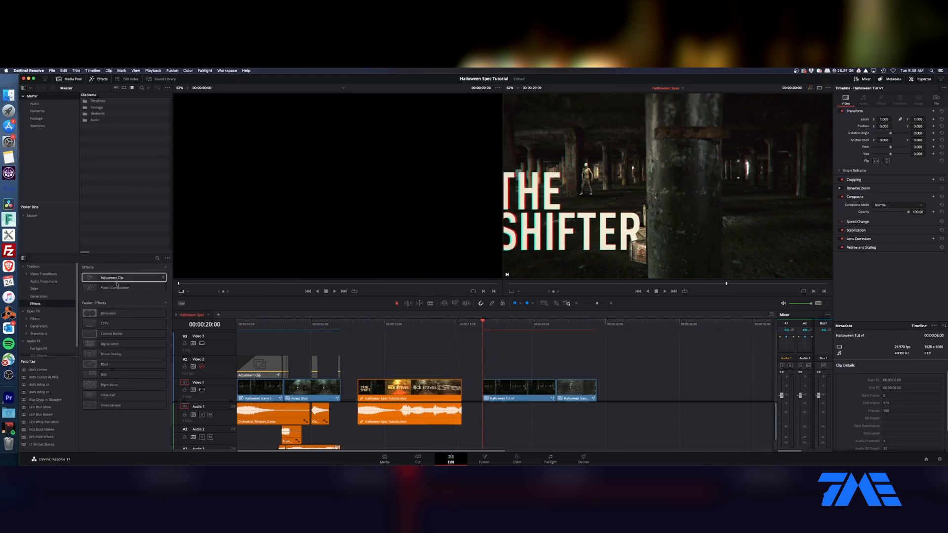
drag(117, 284, 510, 373)
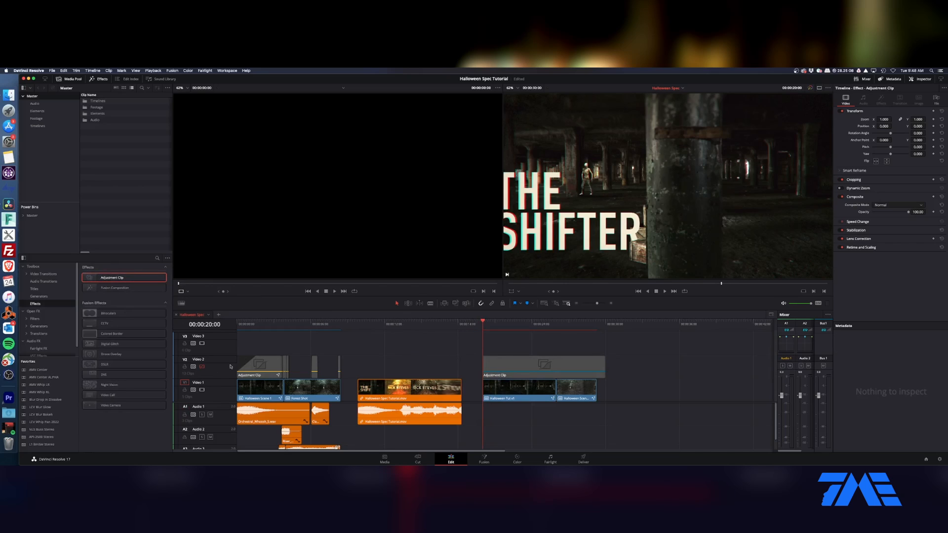
click(202, 366)
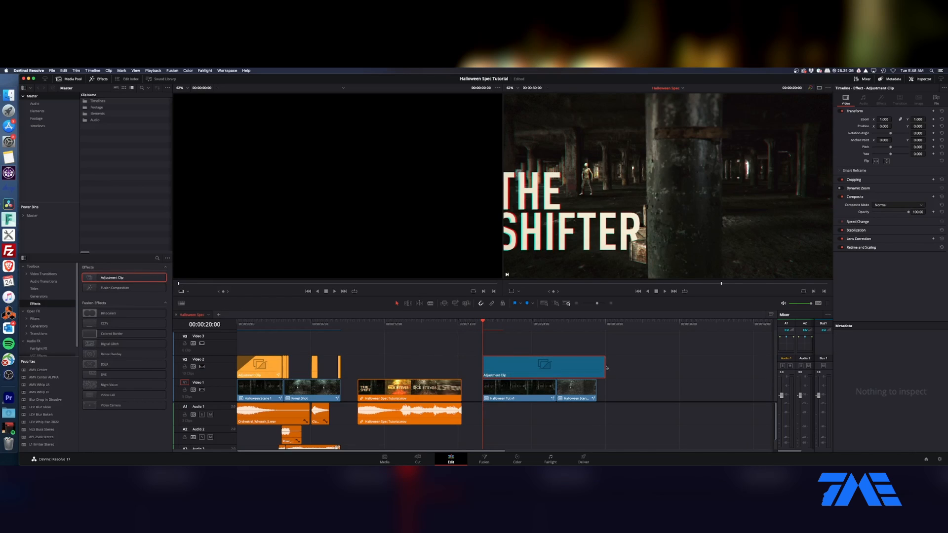
drag(606, 368, 555, 365)
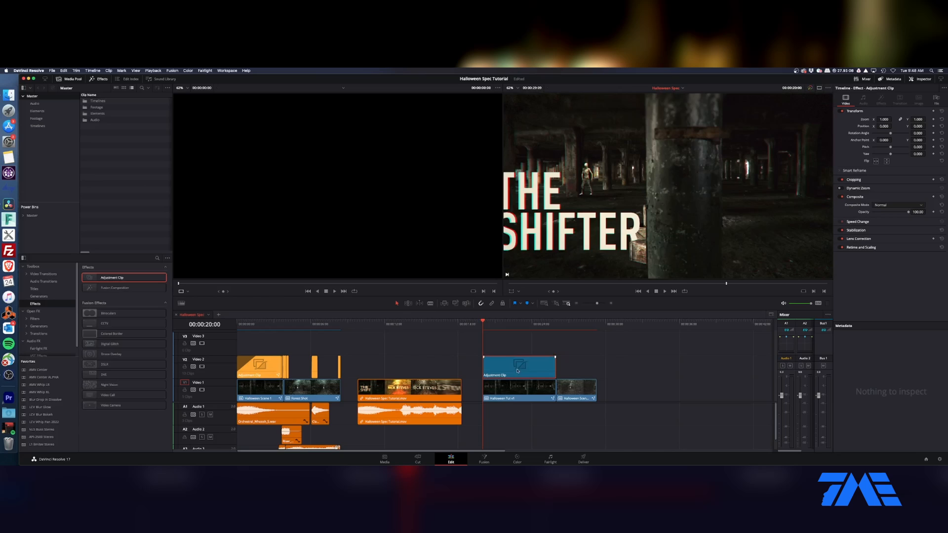
- Open the new adjustment clip in Fusion and add an Analog Damage node between MediaIn1 and MediaOut1
right_click(526, 369)
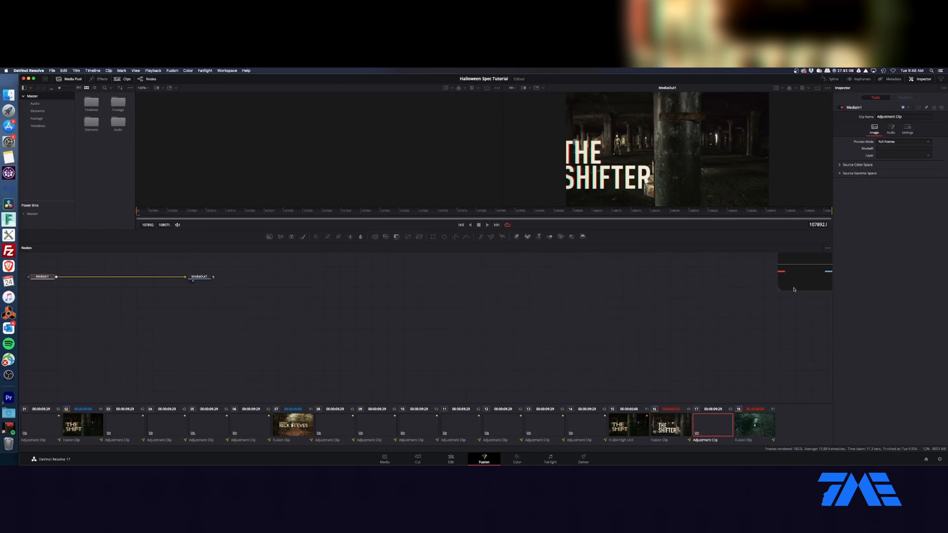
scroll(263, 325, left, 10)
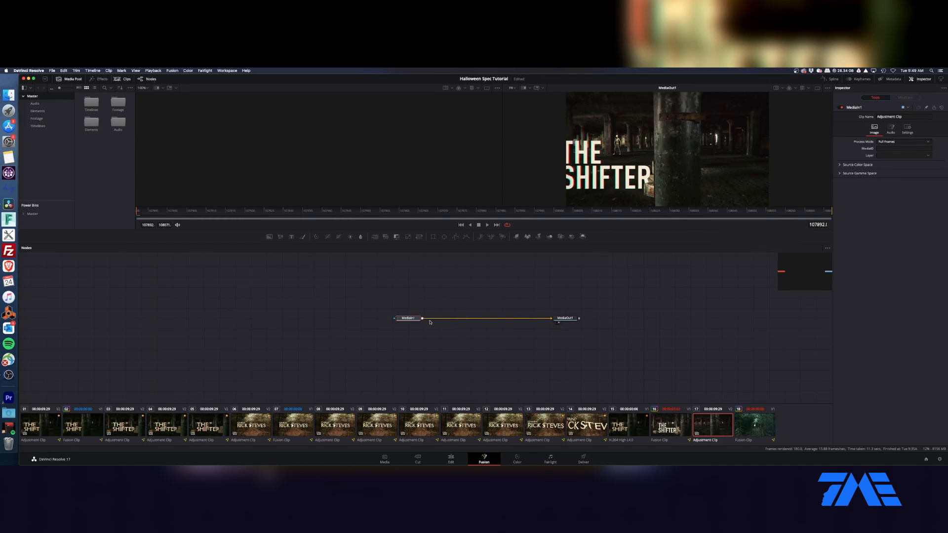
key(shift+space)
text(tilt)
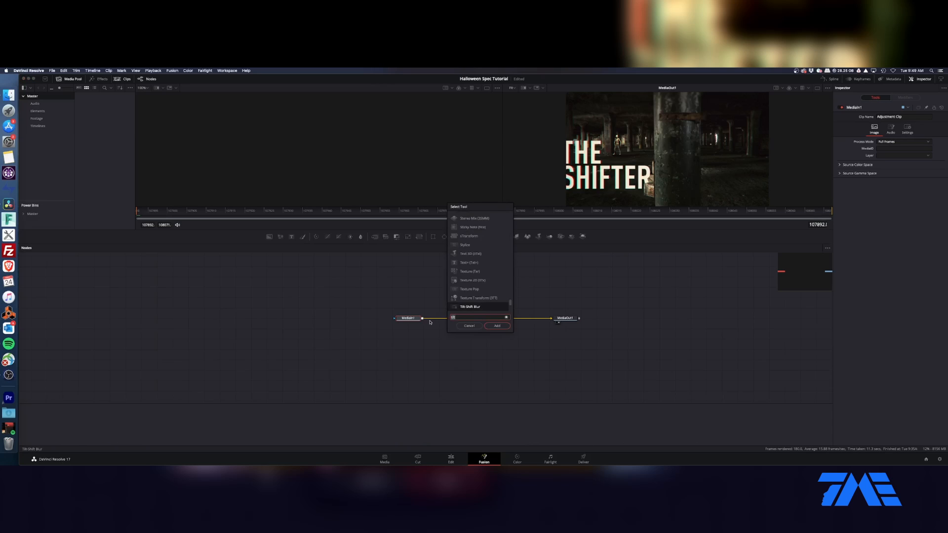
key(BackSpace)
key(BackSpace)
key(BackSpace)
key(BackSpace)
text(damag)
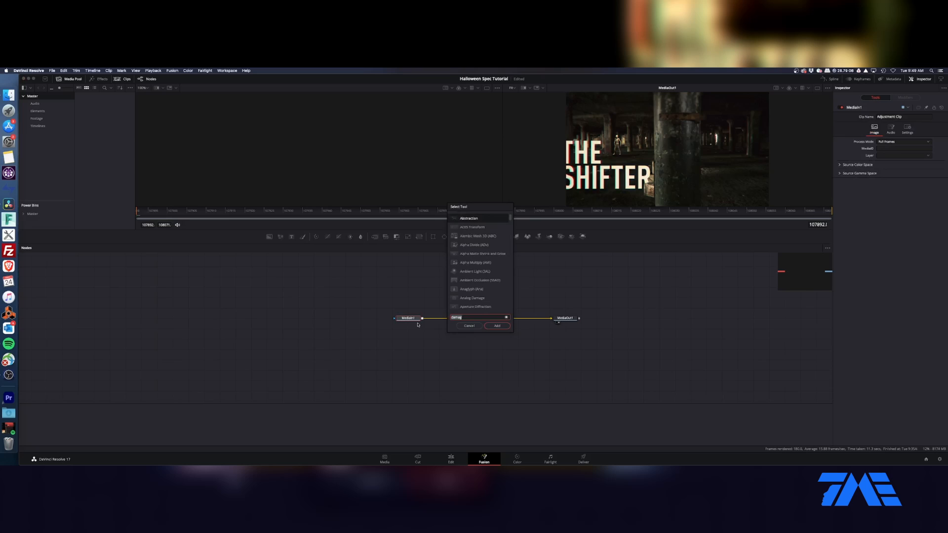
text(dama)
key(Return)
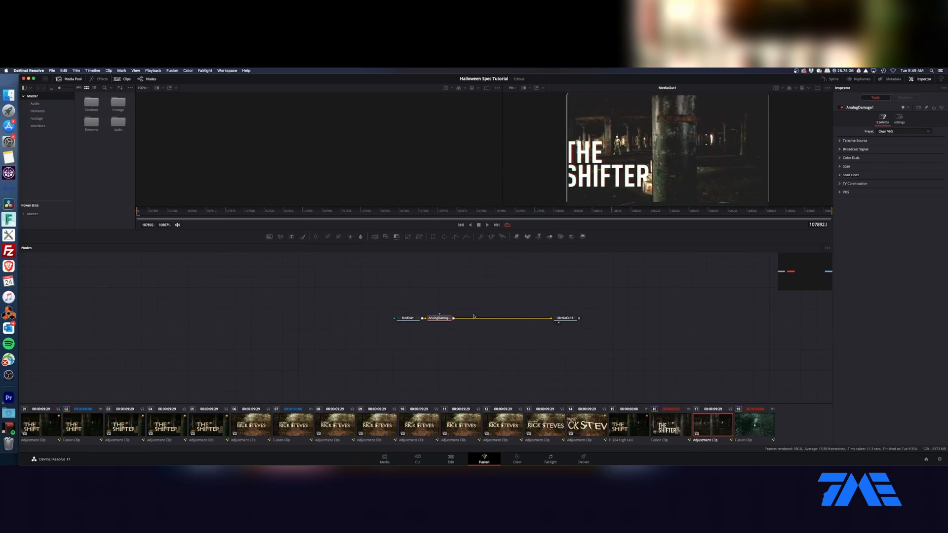
- Apply the Old VHS preset to the Analog Damage node and expand its Telecine Source, Broadcast Signal and Color Dials settings
click(903, 131)
click(903, 187)
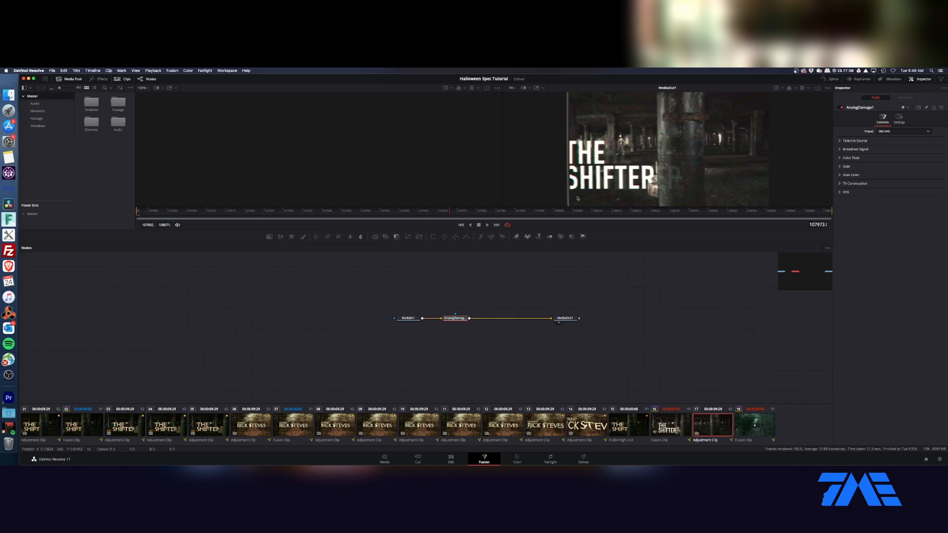
click(840, 141)
click(841, 172)
click(844, 237)
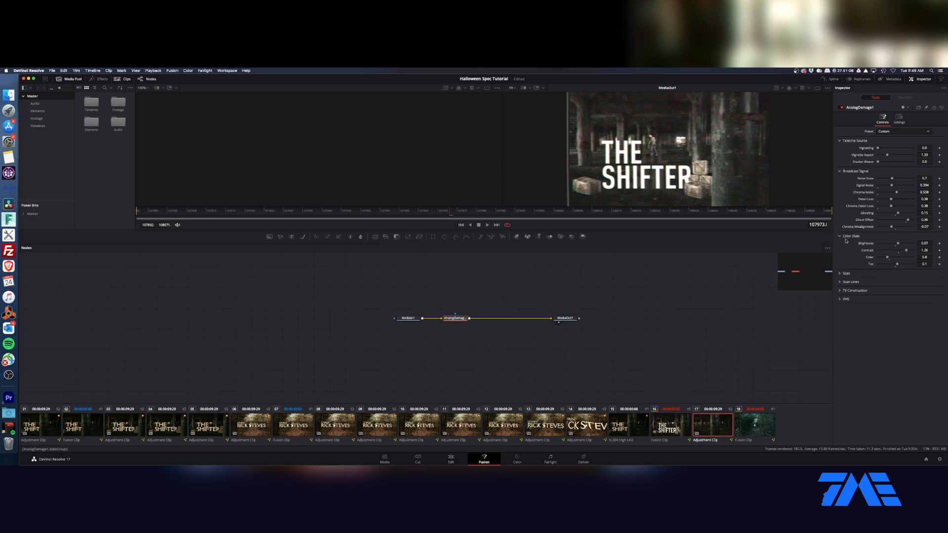
- Keyframe the Analog Damage V-Hold from 0.16 to -1.0 and animate Line Frequency starting at 17.17, checking the result along the clip
click(840, 273)
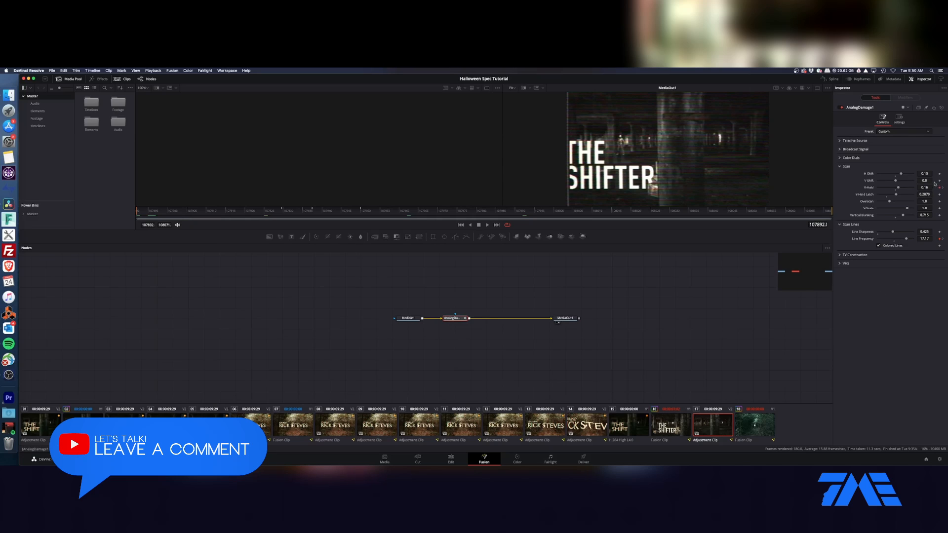
click(284, 210)
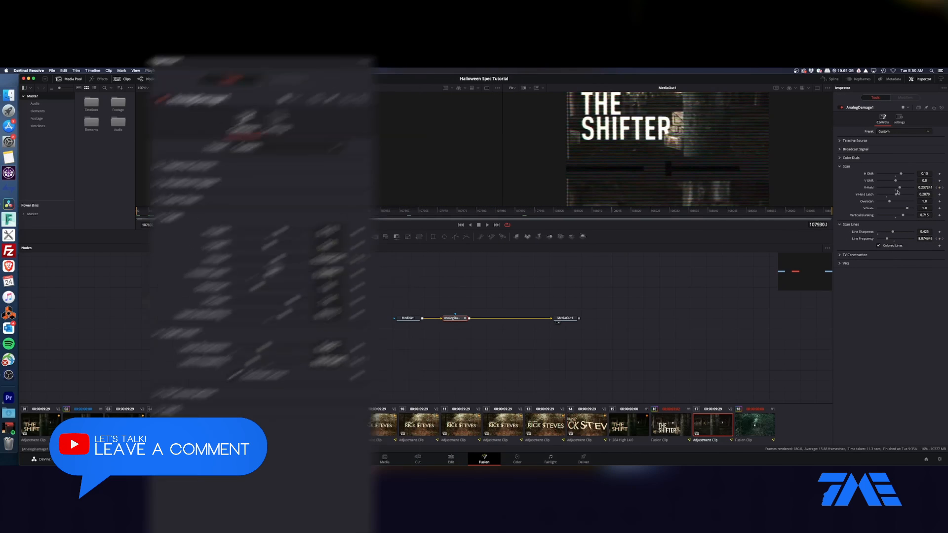
drag(284, 211, 361, 213)
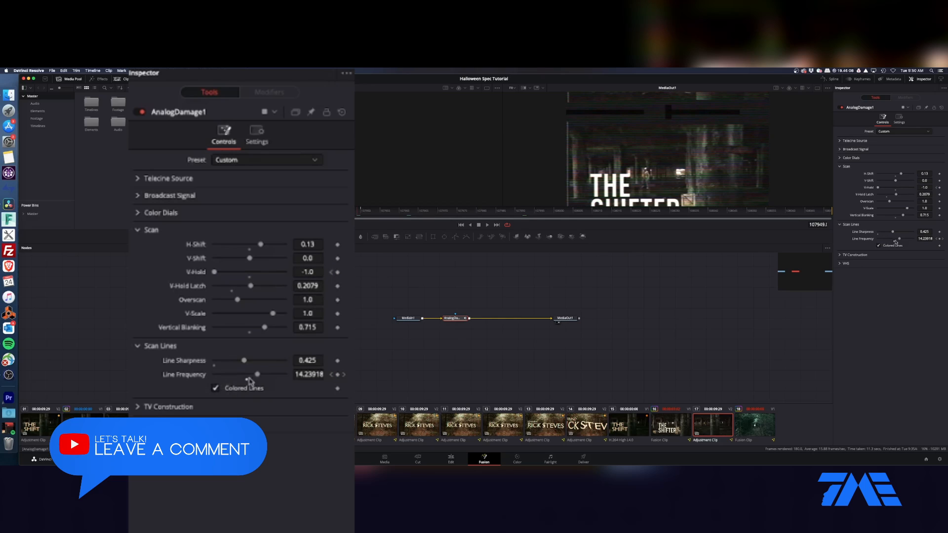
drag(378, 214, 467, 217)
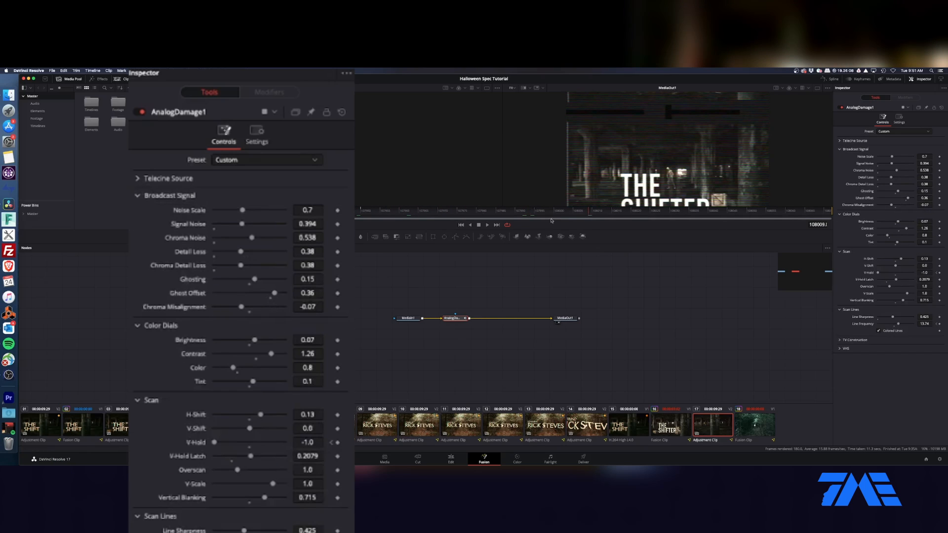
click(454, 214)
drag(402, 216, 462, 214)
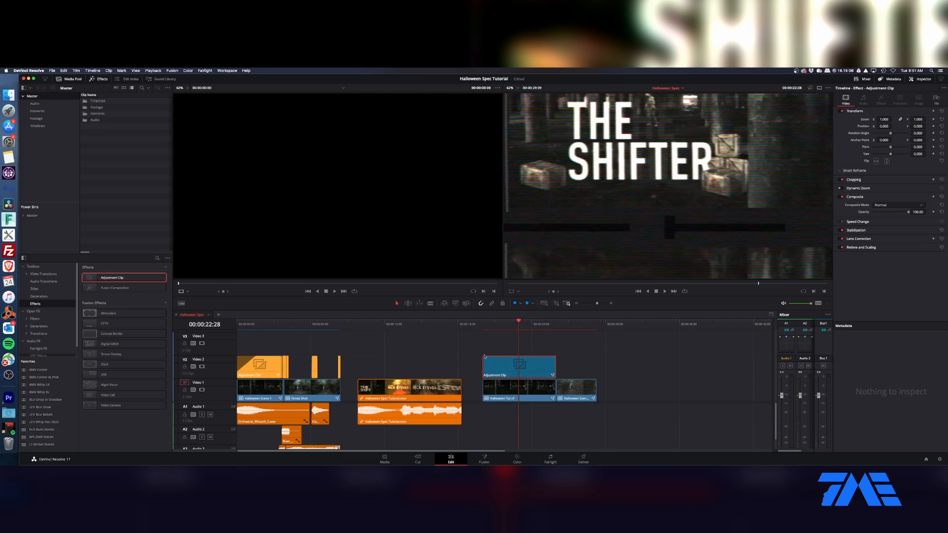
- In the edit timeline, fade in the adjustment clip over nearly the first half of its length and scrub through the shot
drag(483, 356, 515, 356)
drag(493, 325, 480, 324)
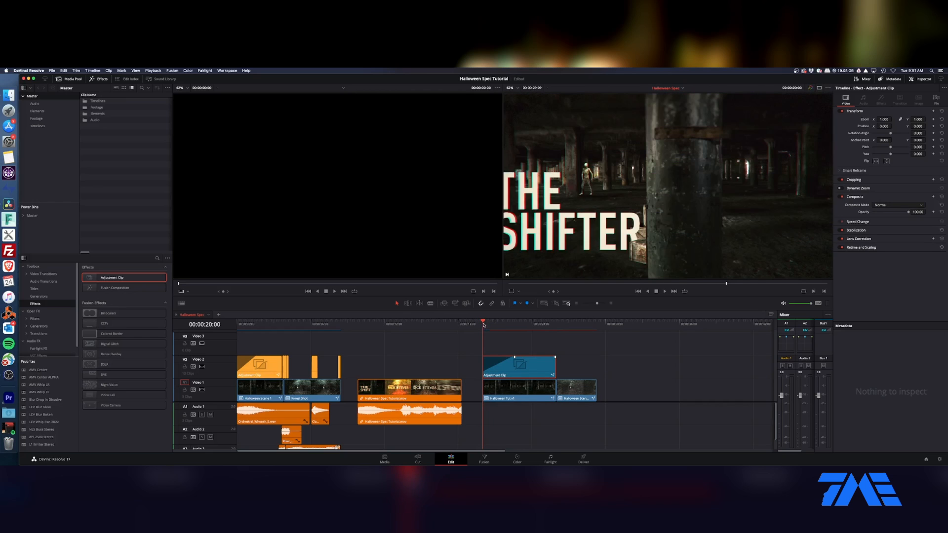
drag(487, 325, 555, 331)
- Add a second Adjustment Clip on Video 2 at the start of the forest title clip and shorten it to about one second
key(super+equal)
key(super+equal)
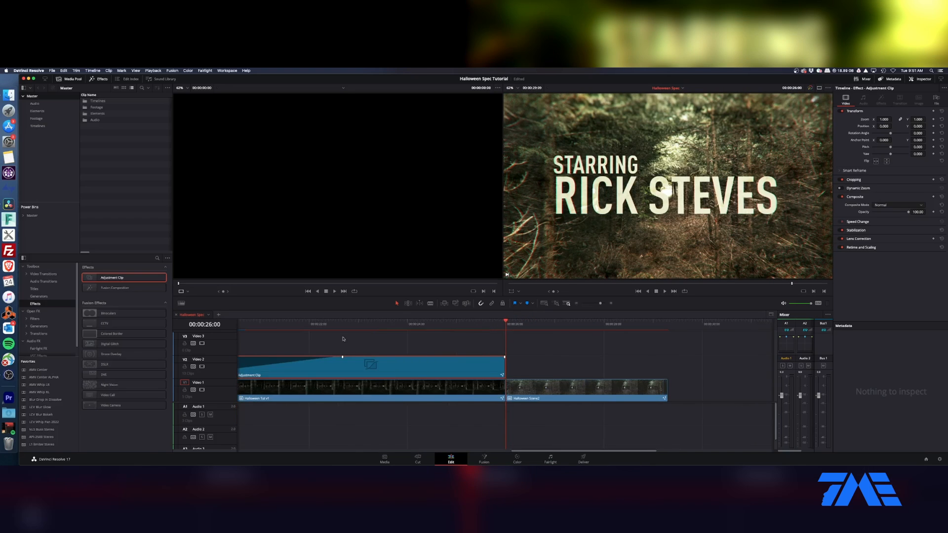
drag(106, 283, 546, 368)
key(super+minus)
key(super+minus)
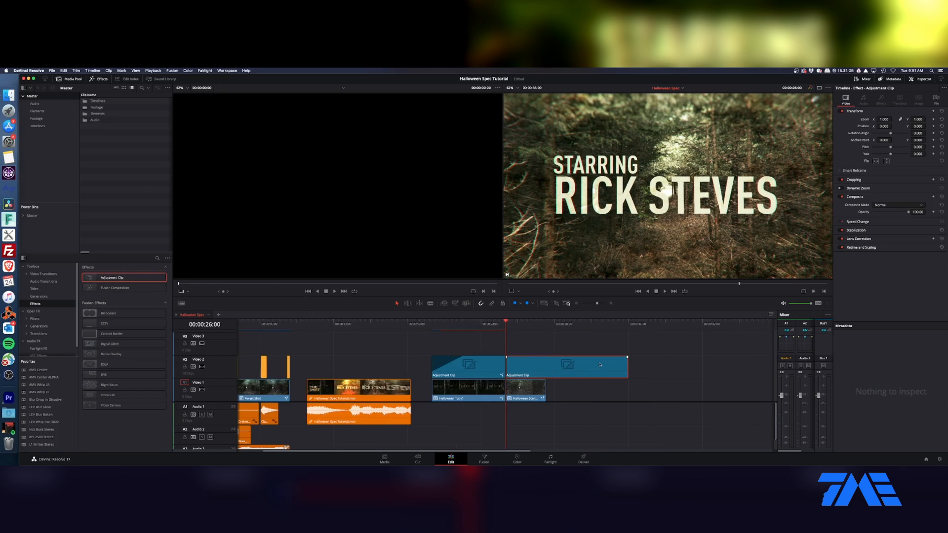
drag(625, 366, 517, 368)
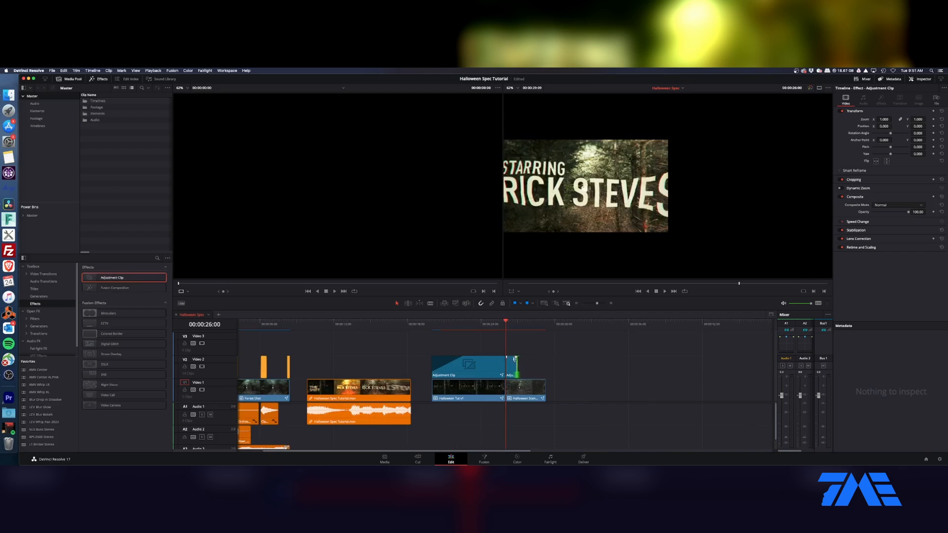
key(super+equal)
key(super+equal)
key(super+equal)
- Open the second adjustment clip in Fusion and paste the copied Analog Damage node between MediaIn1 and MediaOut1
right_click(542, 369)
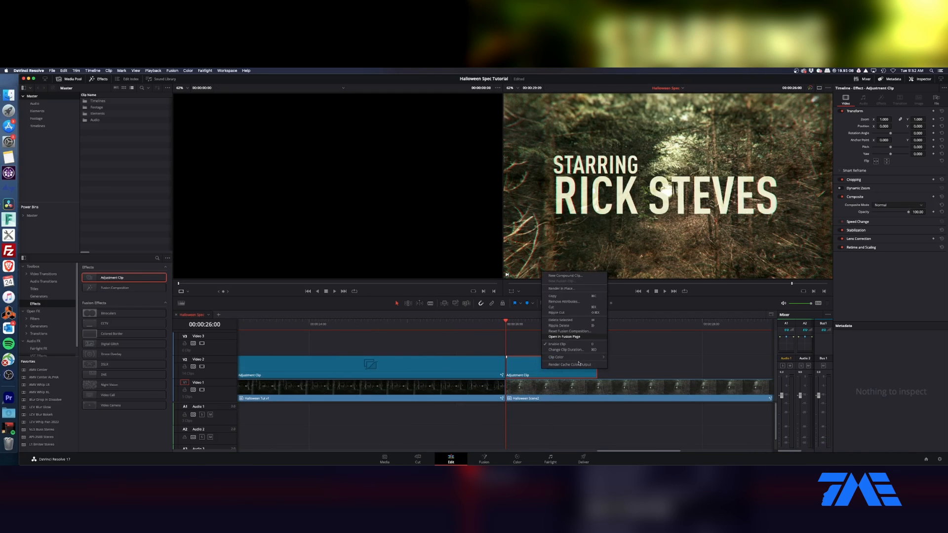
click(564, 337)
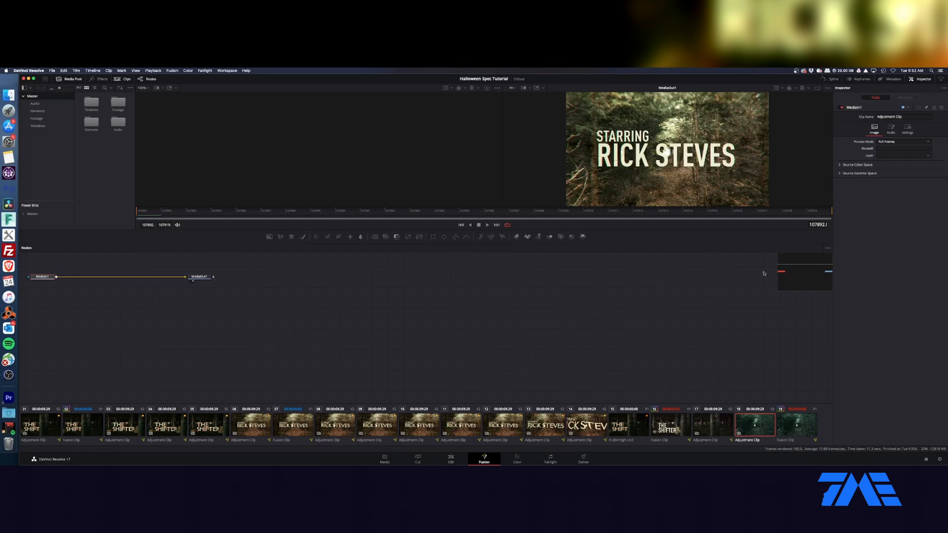
key(shift+space)
text(dama)
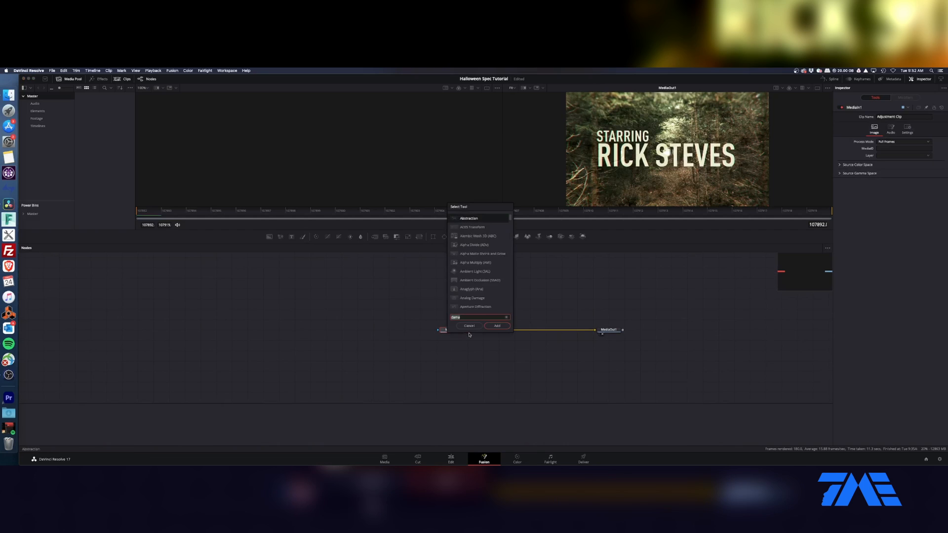
key(Escape)
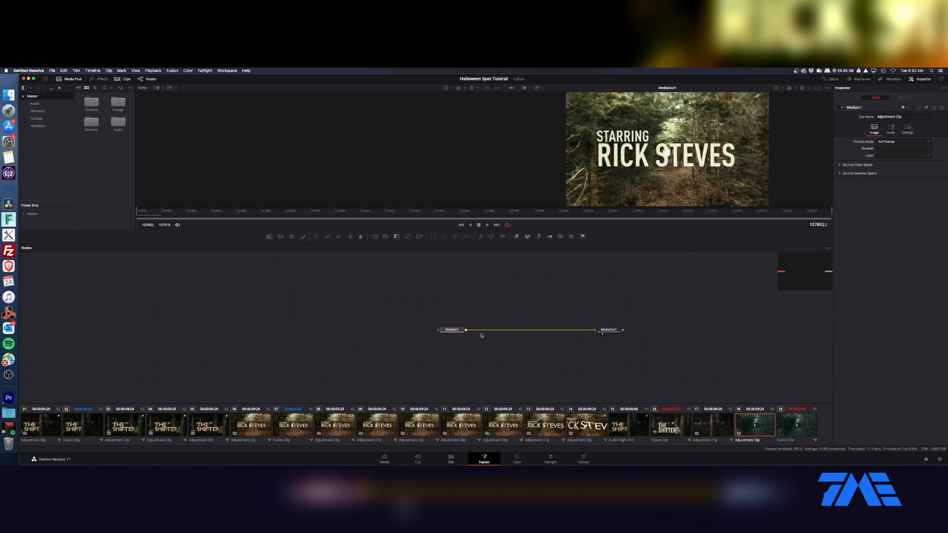
key(super+v)
drag(482, 331, 499, 331)
key(super+s)
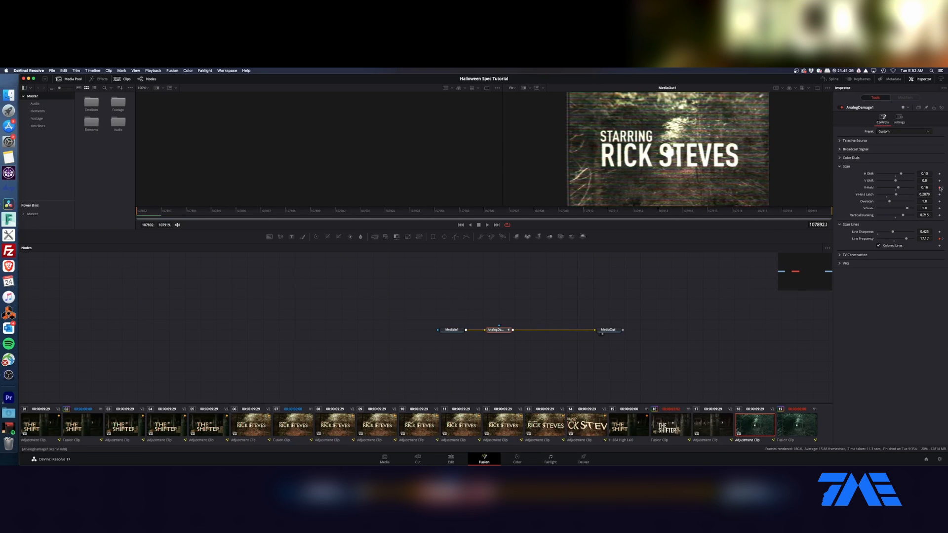
- Remove the keyframe animation from the pasted Analog Damage node's scan settings and Line Frequency, and raise its Vignetting to about 0.49
right_click(939, 239)
click(913, 294)
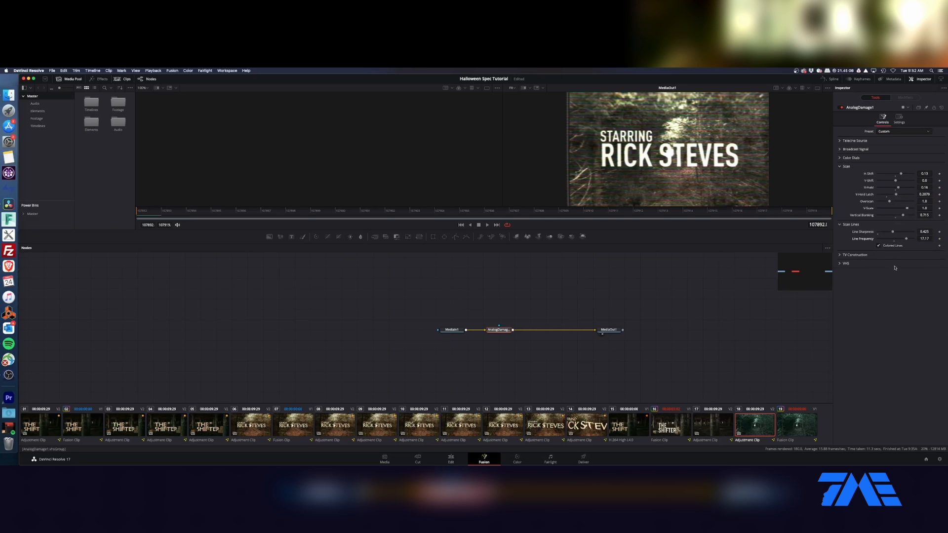
click(853, 141)
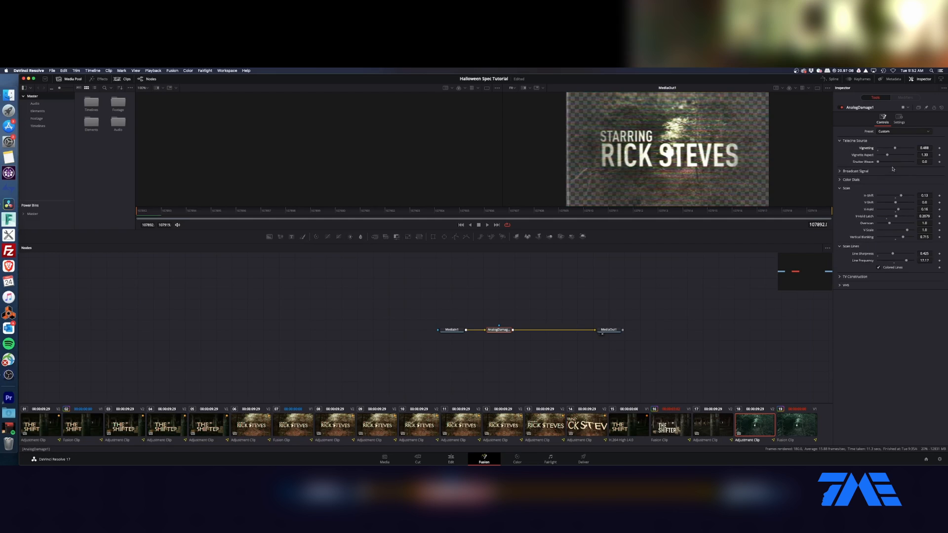
- Set Analog Damage's last Telecine Source value to about 0.17, Noise Scale to 1.0, Signal Noise to about 0.13 and Chroma Noise to 1.0
mouse_move(879, 162)
mouse_down()
mouse_move(894, 163)
mouse_move(883, 162)
mouse_up()
click(855, 171)
drag(892, 178, 923, 180)
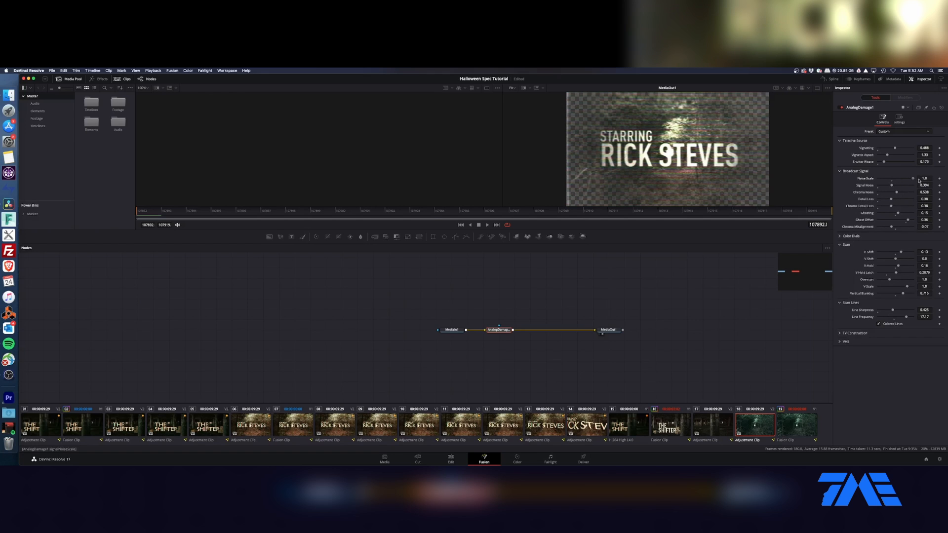
drag(892, 188, 895, 187)
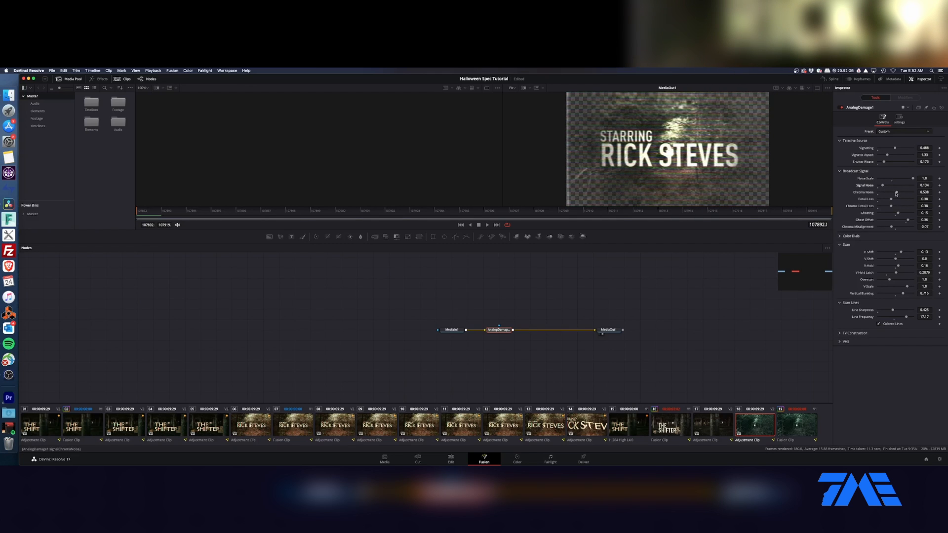
drag(898, 193, 913, 194)
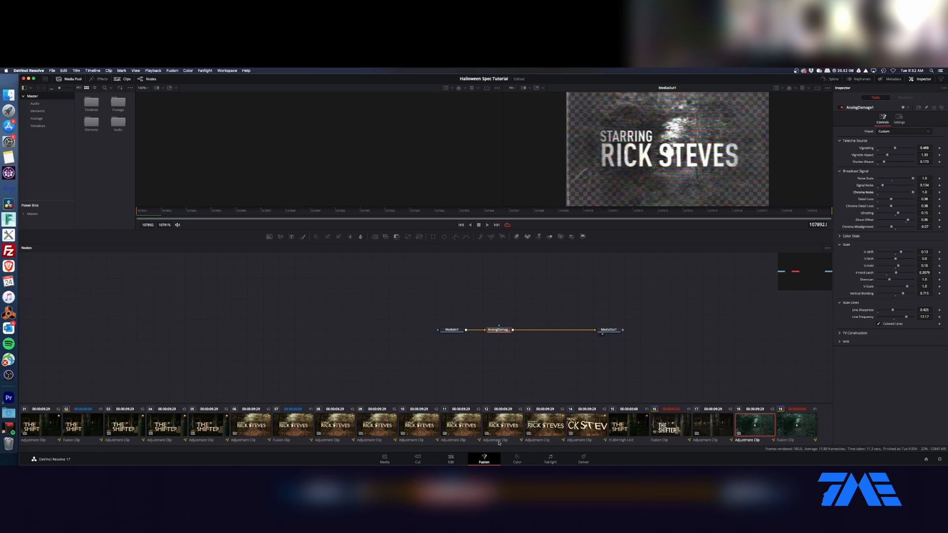
- In the edit timeline, cut the second adjustment clip at 00:00:26:02 and 00:00:26:03
click(451, 459)
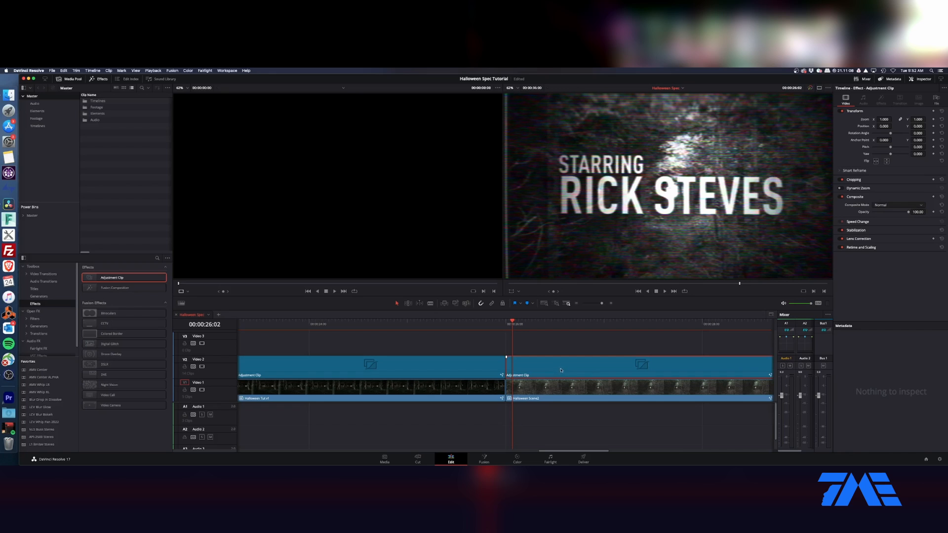
key(b)
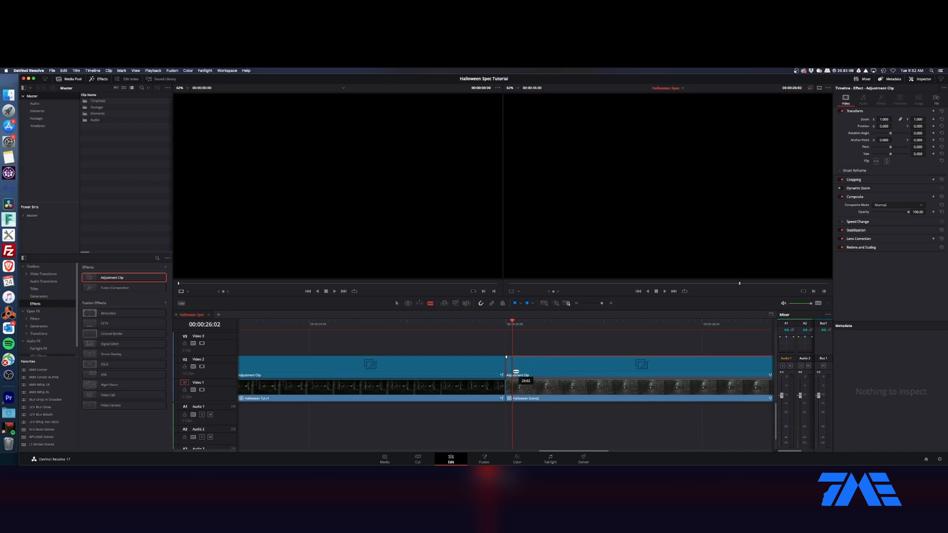
key(a)
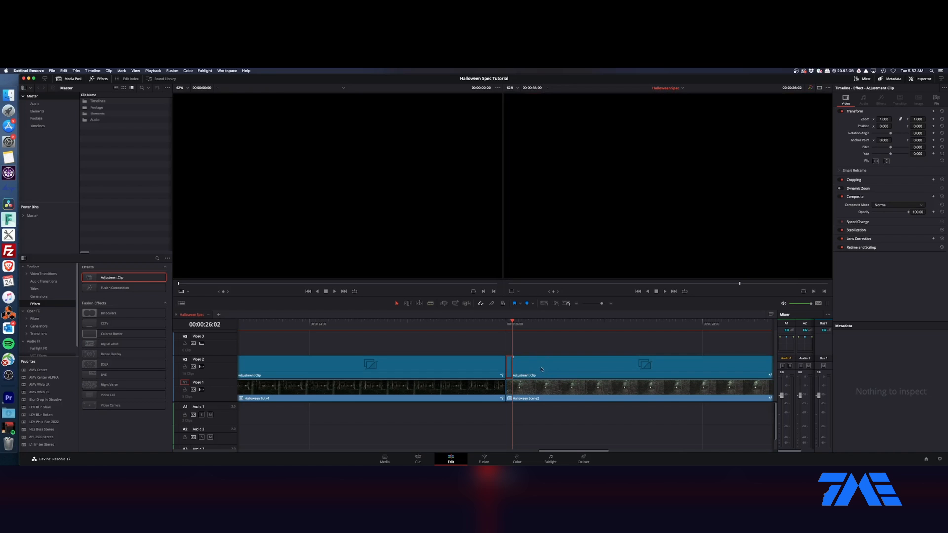
key(super+equal)
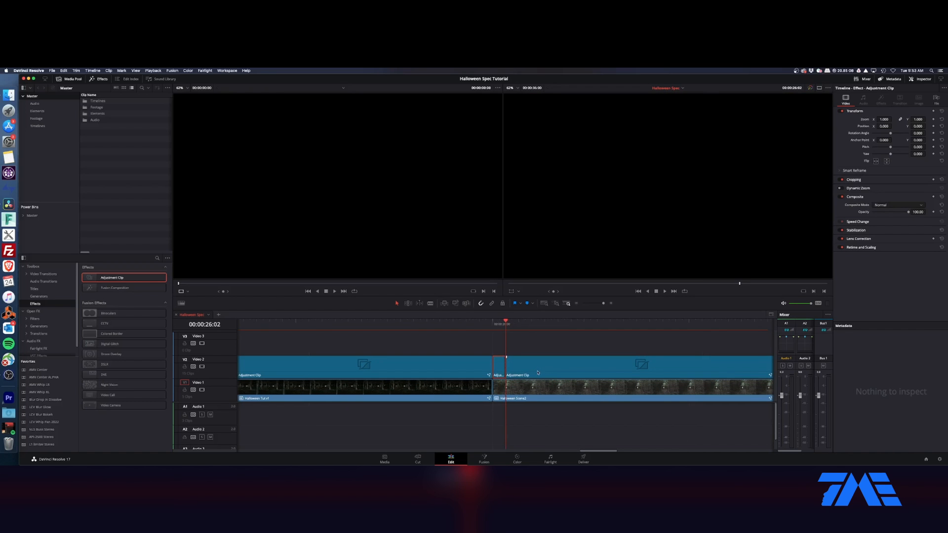
key(Right)
key(b)
click(519, 368)
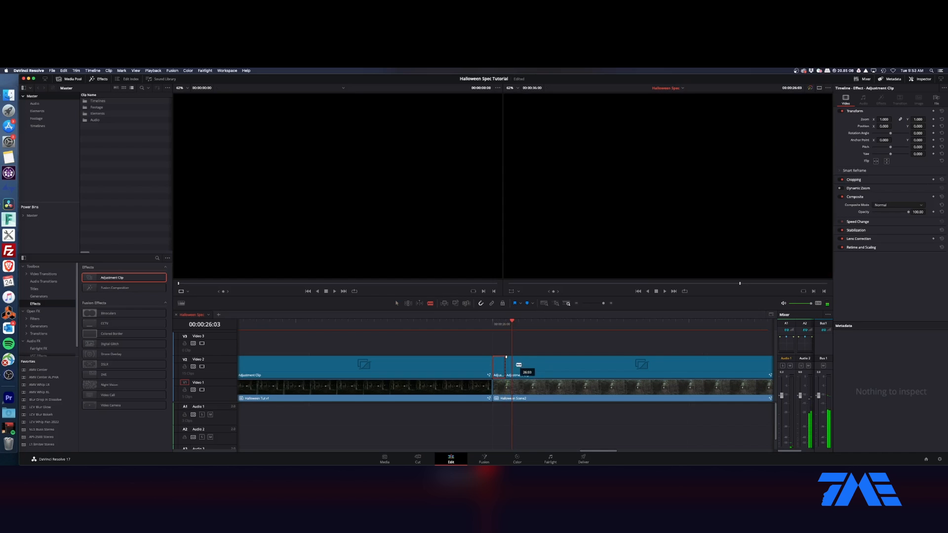
- Cut the adjustment clip again at 00:00:26:05 and 00:00:26:06
key(Right)
key(Right)
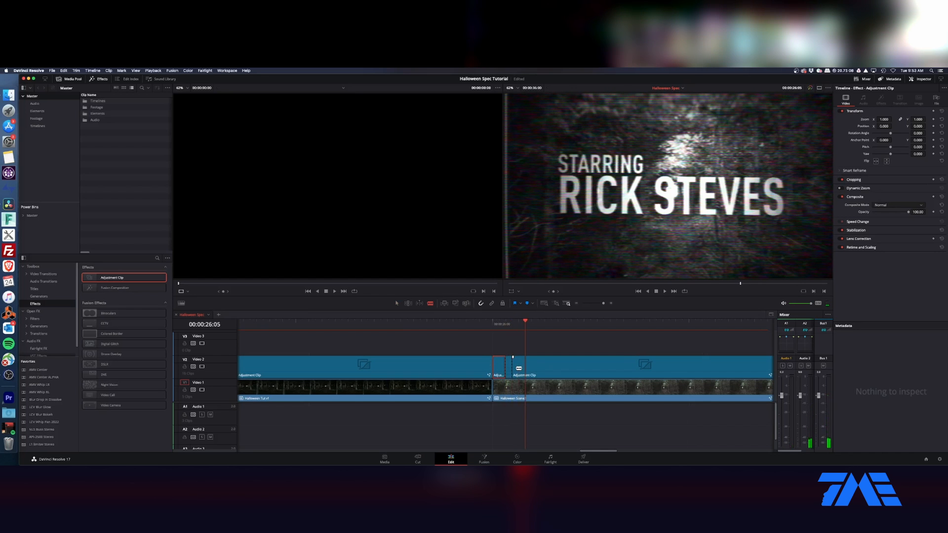
click(525, 366)
key(Right)
click(531, 369)
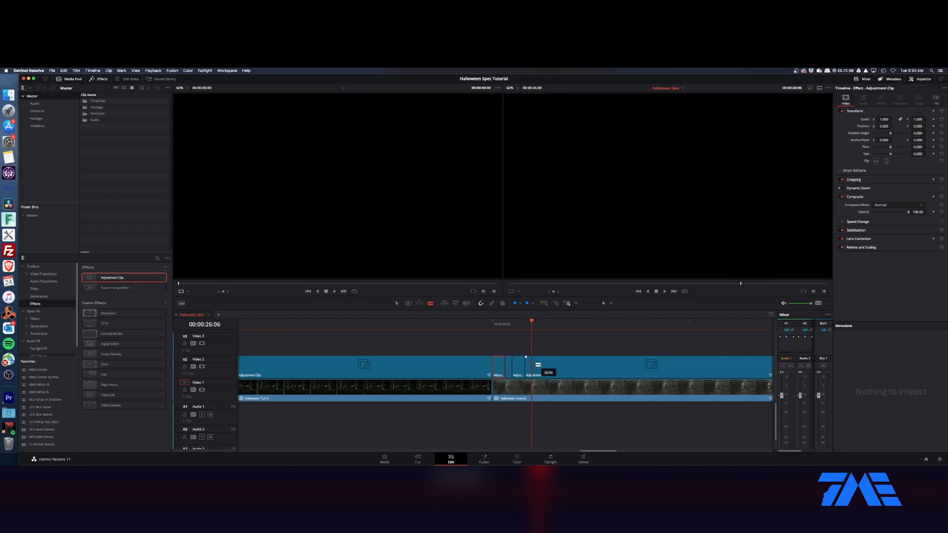
click(546, 369)
- Make a final cut at 00:00:26:09 and delete the remainder of the adjustment clip after it
key(Right)
key(Right)
key(Right)
click(555, 368)
key(a)
click(580, 369)
key(BackSpace)
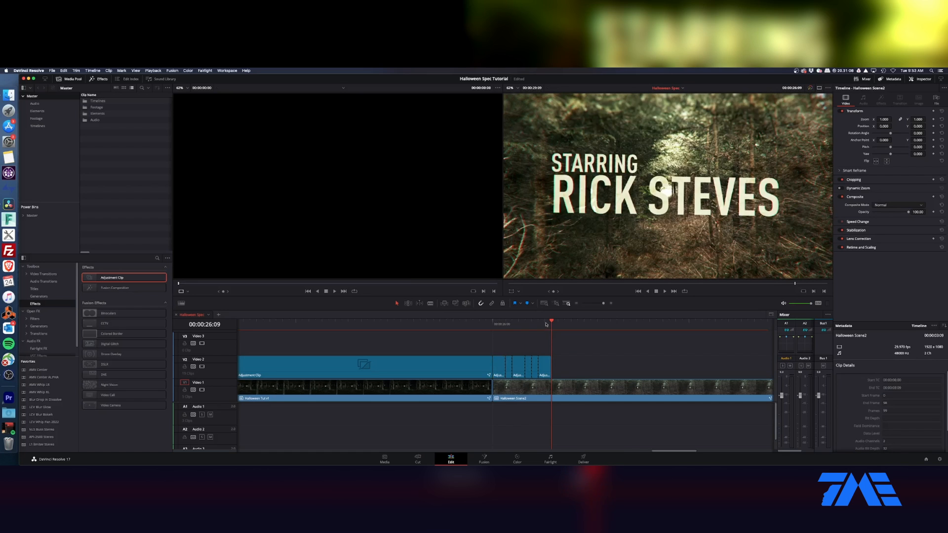
- Shift the short adjustment pieces about five frames earlier across the cut between both shots, and extend the long adjustment clip to meet them
key(Left)
key(Left)
key(Left)
key(Left)
drag(573, 357, 460, 369)
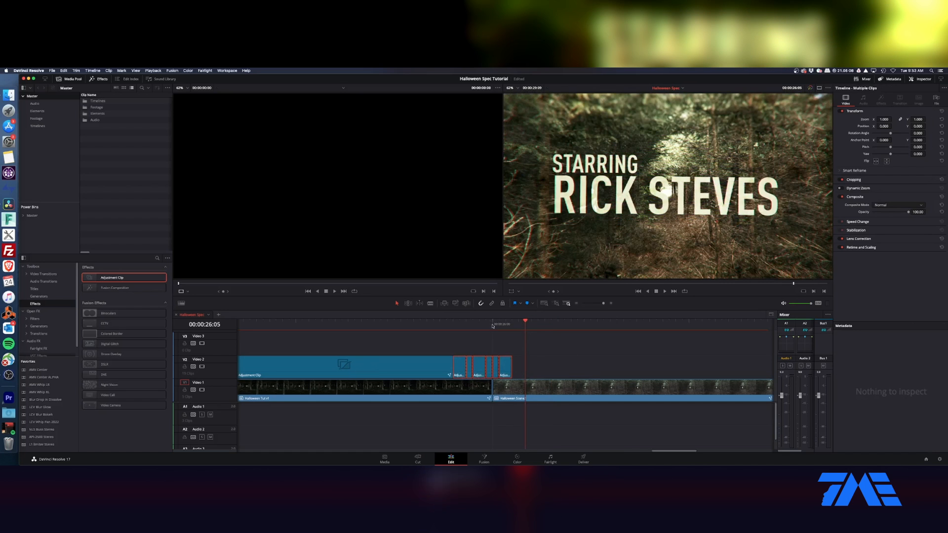
key(period)
click(473, 323)
click(453, 366)
drag(455, 365, 459, 365)
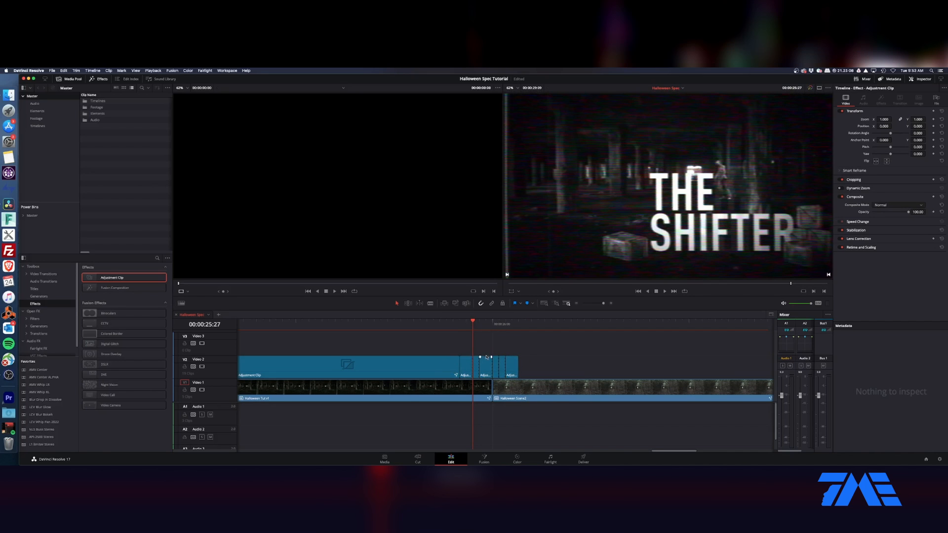
- Open the second short adjustment piece, near the end of the Shifter title shot, in Fusion
click(468, 370)
key(super+equal)
key(super+equal)
key(super+equal)
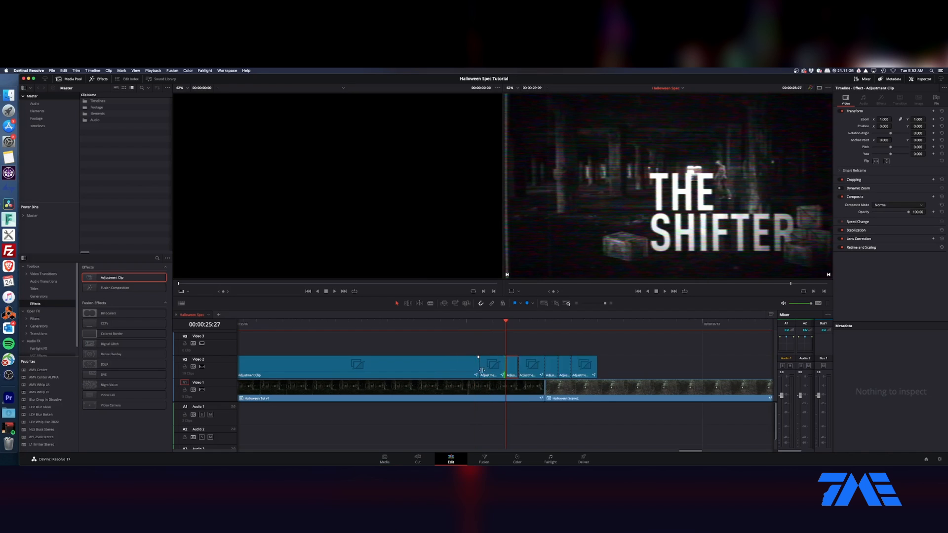
click(537, 348)
right_click(517, 366)
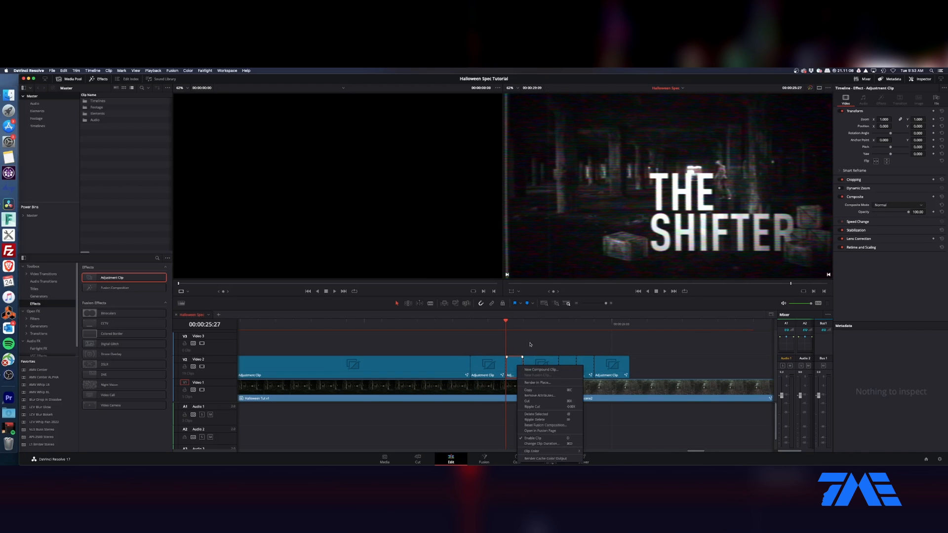
click(539, 431)
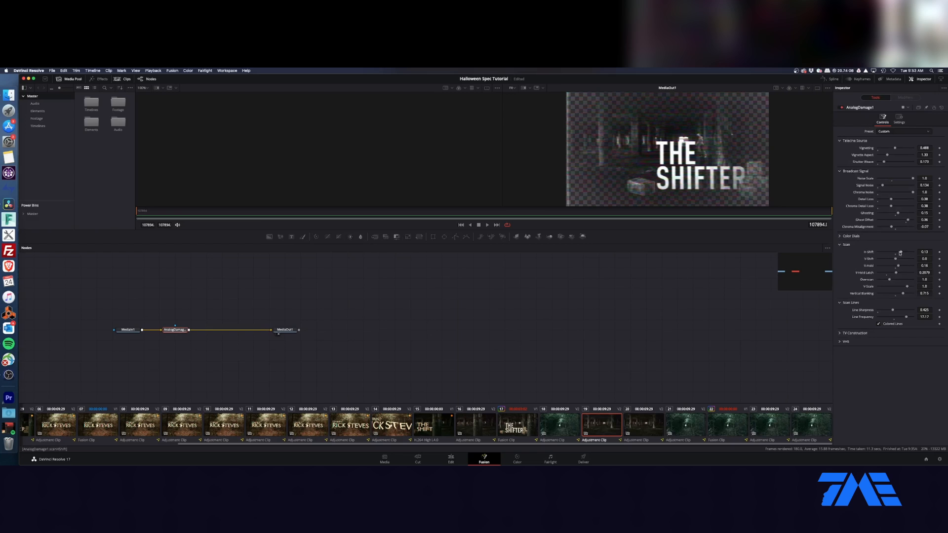
- Set this piece's Analog Damage H Shift to -0.4, Vignetting to 0 and V Scale to about 0.86
drag(899, 253, 858, 258)
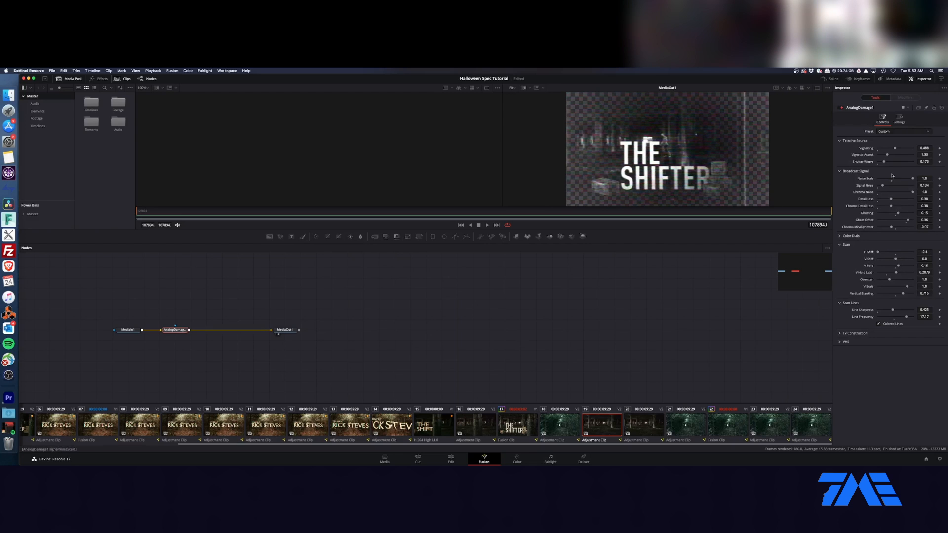
drag(895, 149, 872, 149)
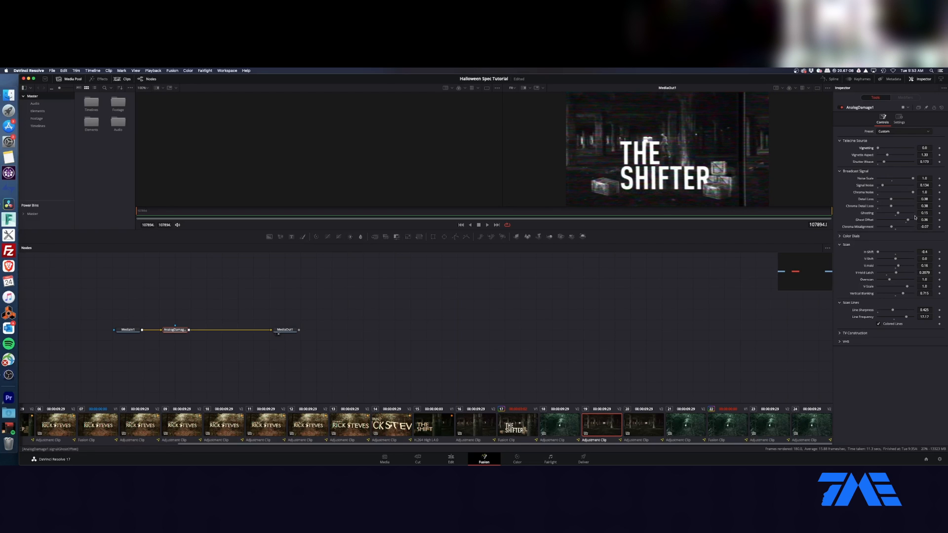
drag(908, 287, 899, 289)
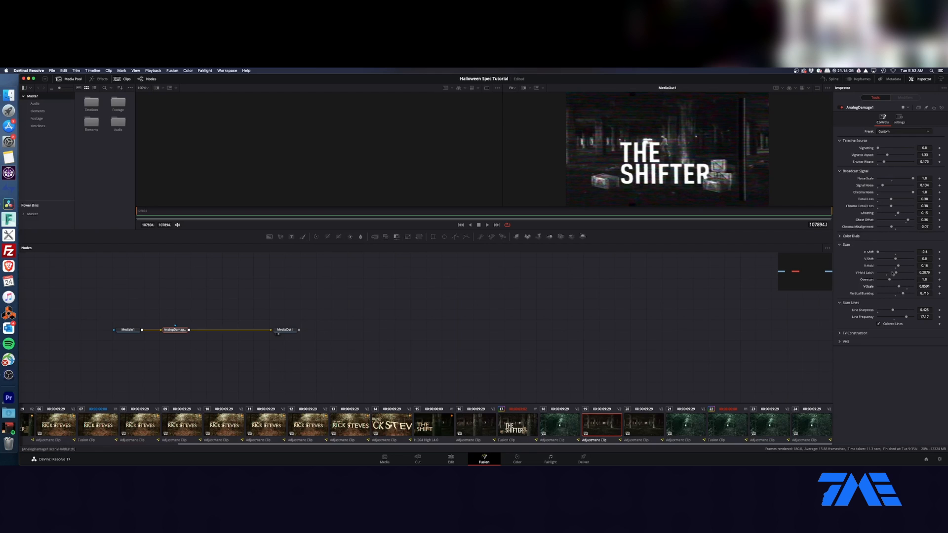
- Set Brightness to about 0.21, Contrast 1.27, Color 2.79 and Tint 0.7, with Ghost Offset about -0.5, Chroma Misalignment 0.3 and Ghosting 0.46
click(838, 237)
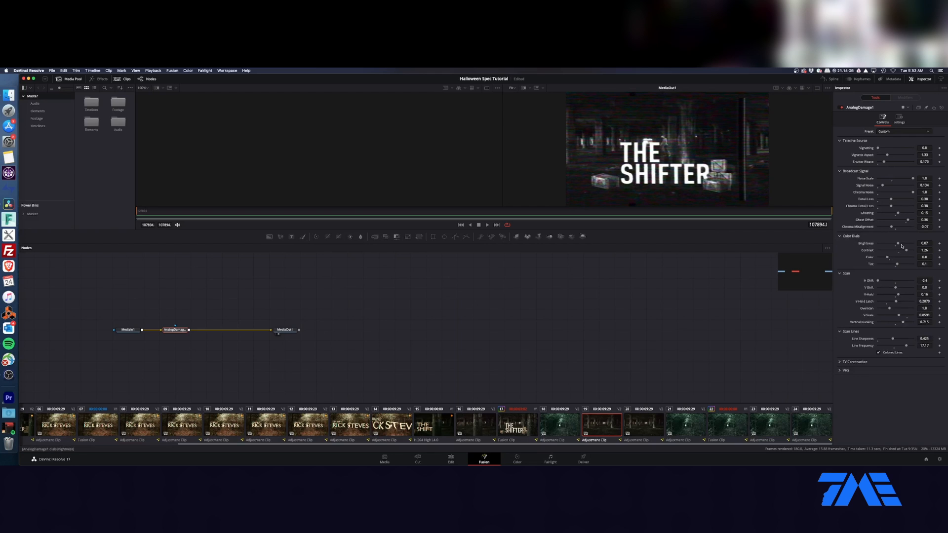
drag(898, 244, 905, 250)
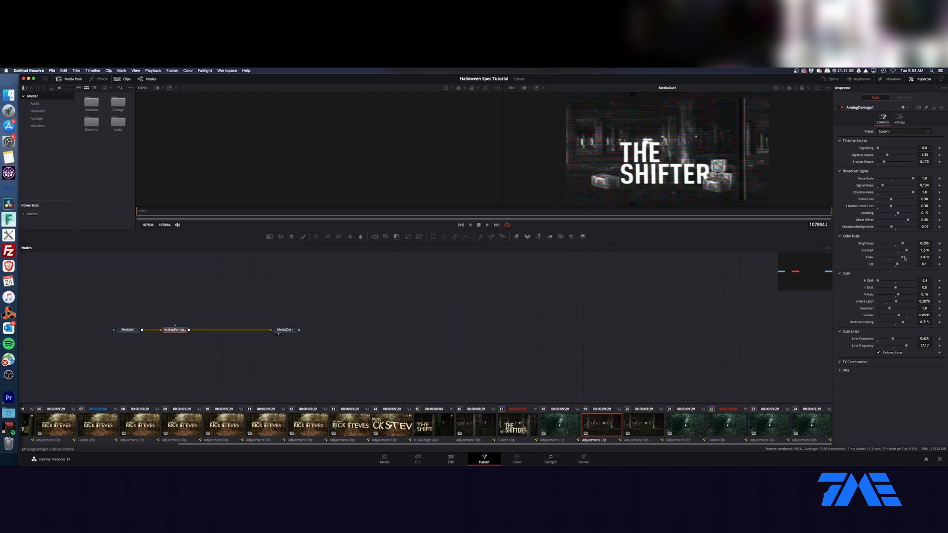
mouse_move(911, 258)
mouse_down()
mouse_move(899, 266)
mouse_move(908, 264)
mouse_up()
drag(891, 227, 863, 227)
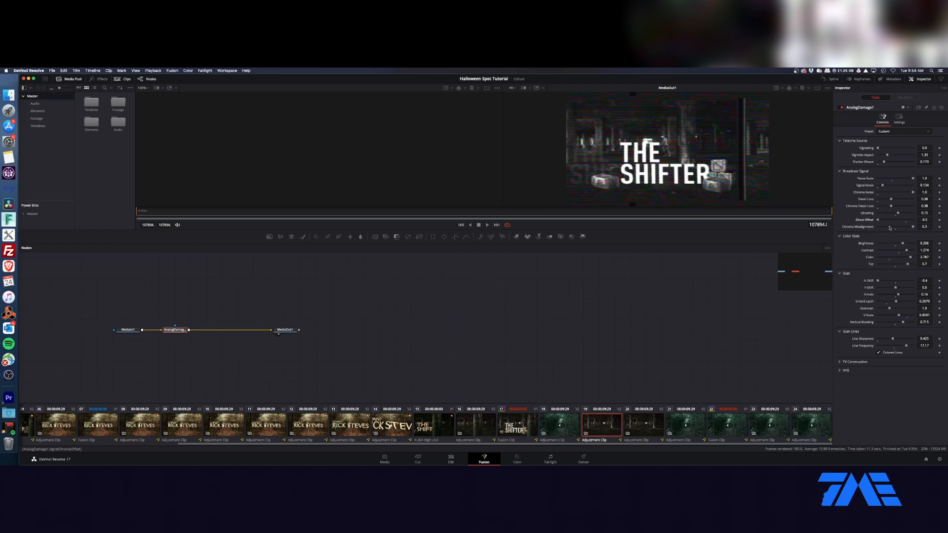
drag(898, 214, 903, 214)
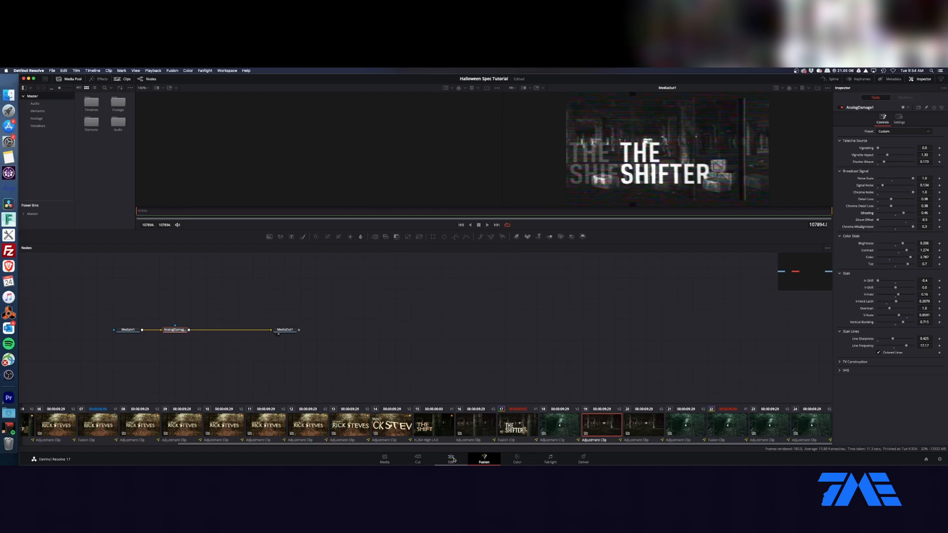
- On the third adjustment piece's Analog Damage, set Vignetting and Chroma Noise to 0 and Detail Loss to about 0.8
click(647, 428)
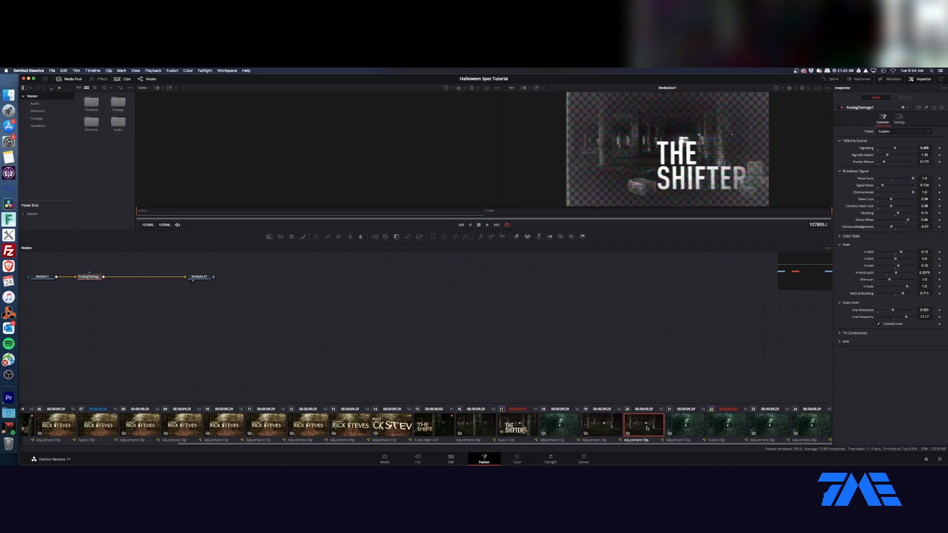
click(877, 148)
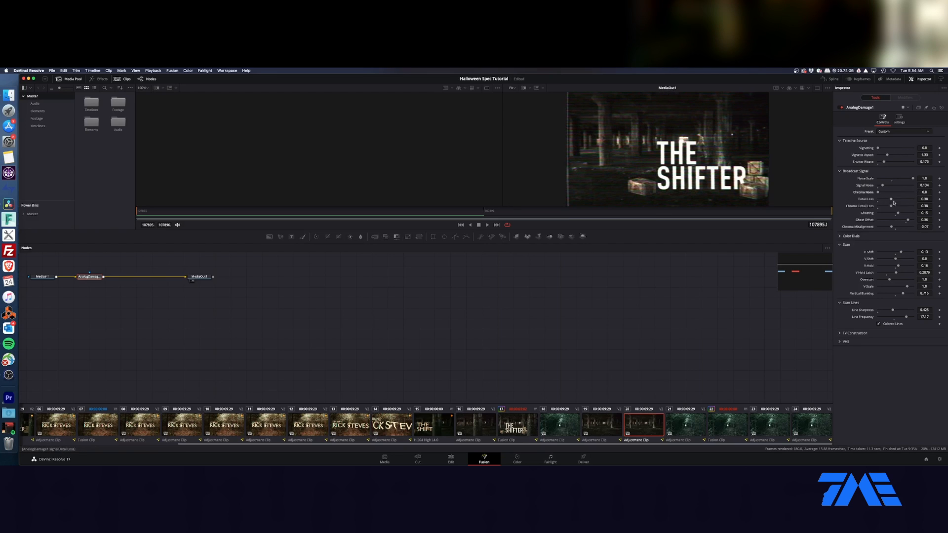
drag(892, 199, 905, 199)
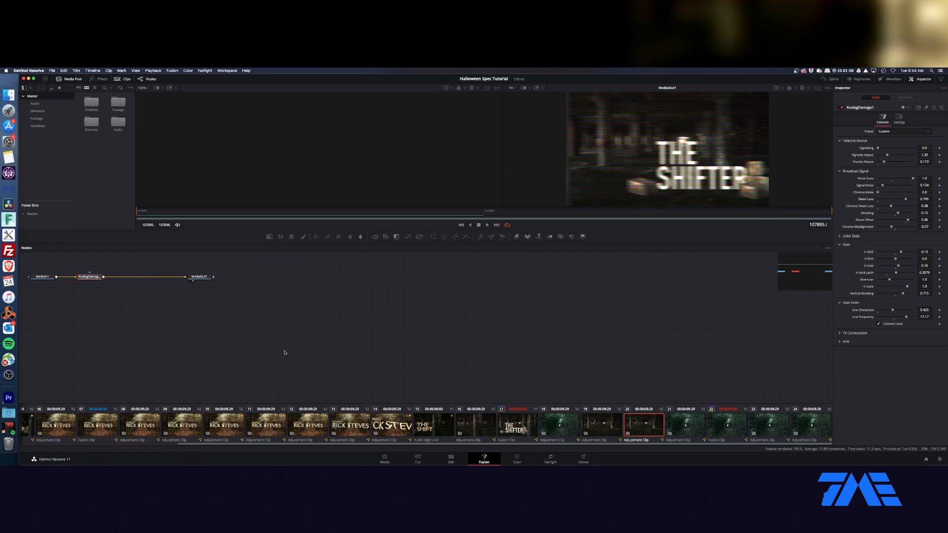
- On the adjustment piece starting the forest title shot, set Vignetting to about 0.06, V Hold to -0.45 and V Shift to 0.24
key(Down)
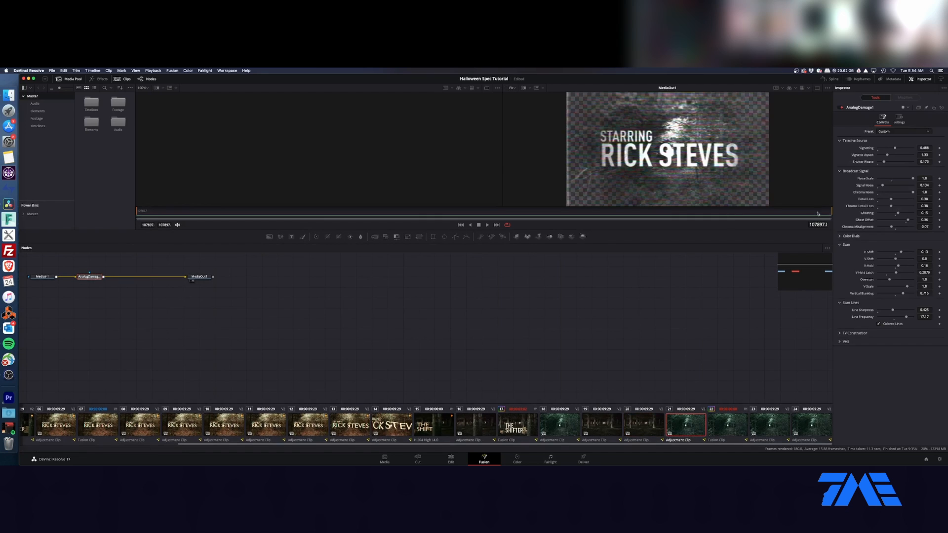
drag(884, 150, 882, 150)
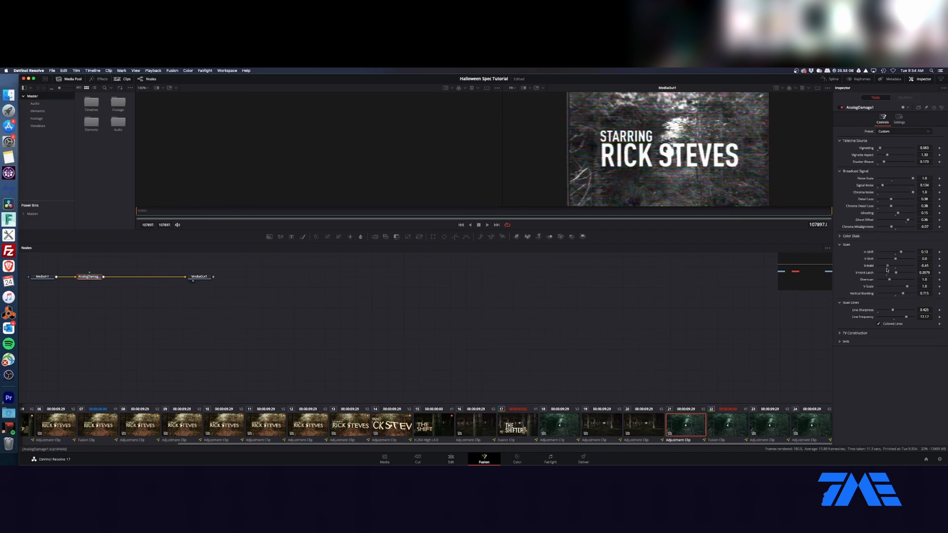
drag(896, 263, 900, 263)
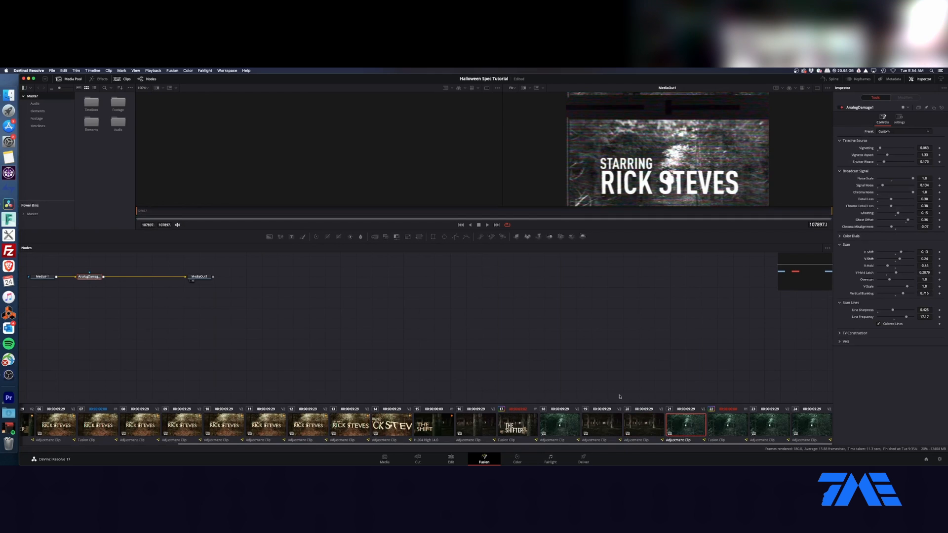
- Return to the edit timeline and play back the glitch transition from the Shifter title into the forest title
click(732, 427)
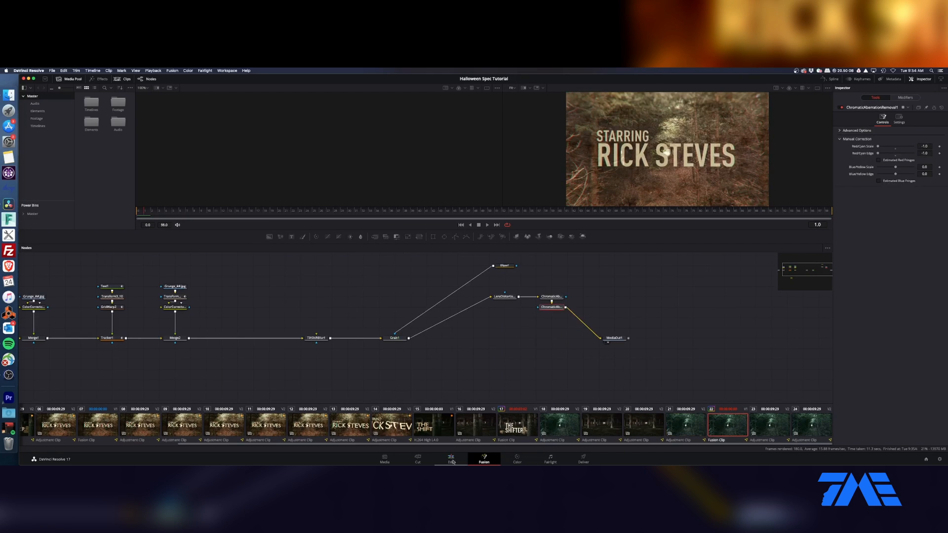
click(452, 461)
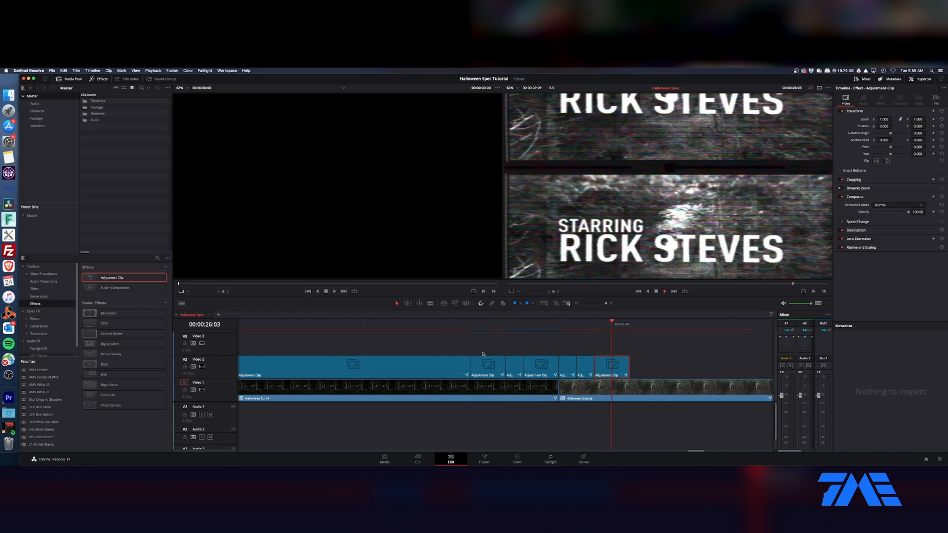
key(space)
key(super+minus)
key(super+minus)
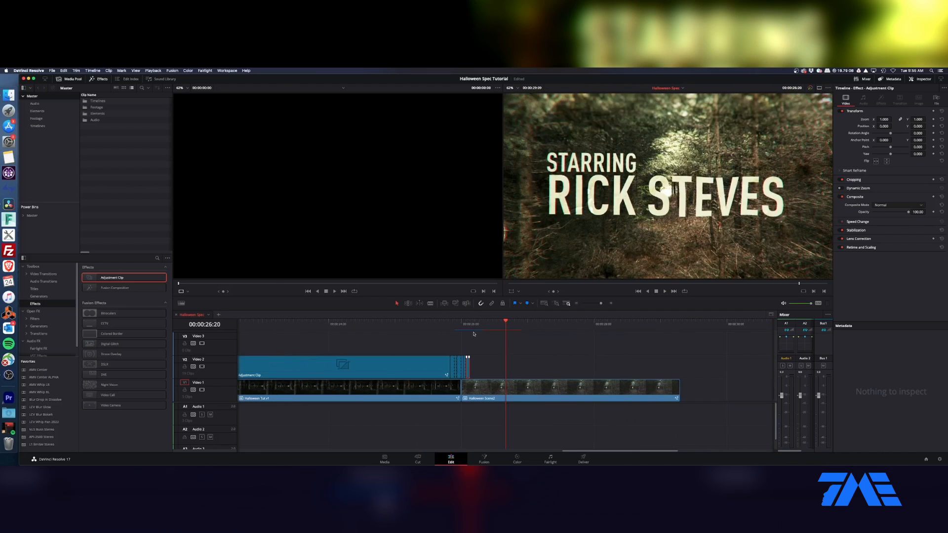
click(452, 325)
key(space)
key(space)
click(448, 327)
key(space)
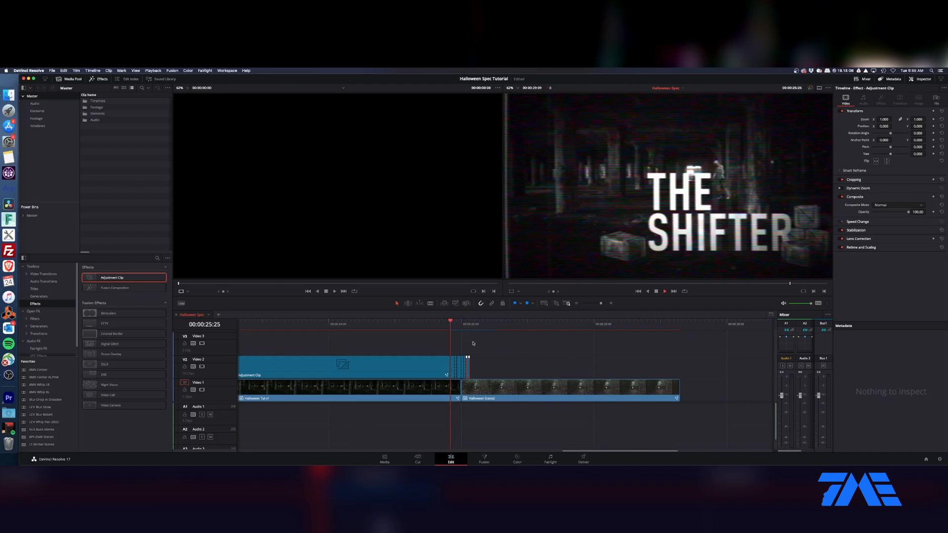
key(space)
- Copy a short adjustment clip from the finished sequence near the timeline's start and paste it over the forest title shot
key(super+minus)
key(super+minus)
key(super+minus)
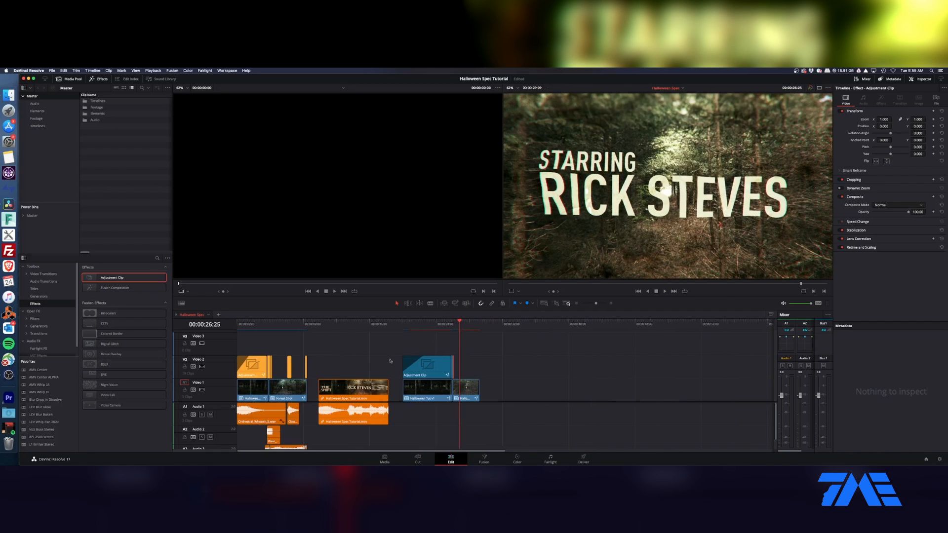
click(291, 368)
key(super+c)
key(super+v)
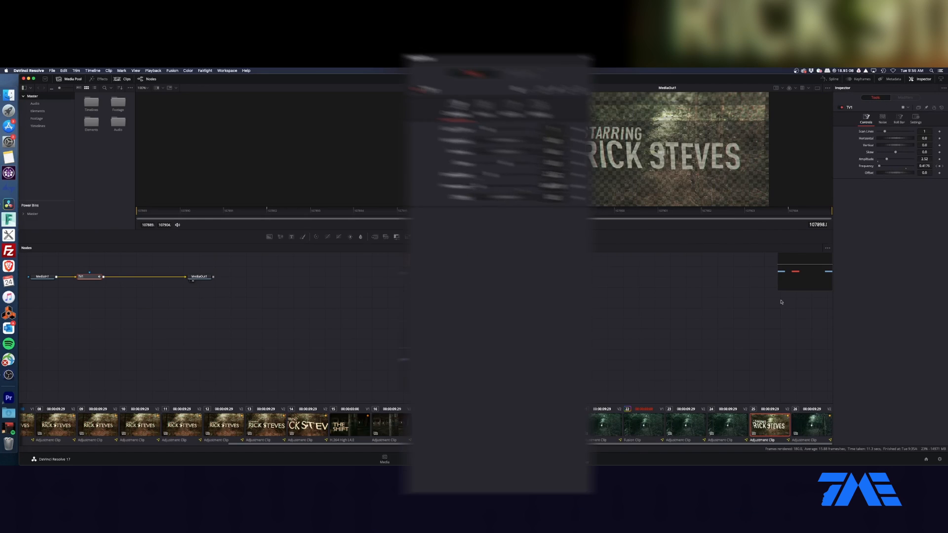
- Examine the TV node's Frequency animation and scrub through its glitch over the forest title on the edit timeline
click(331, 229)
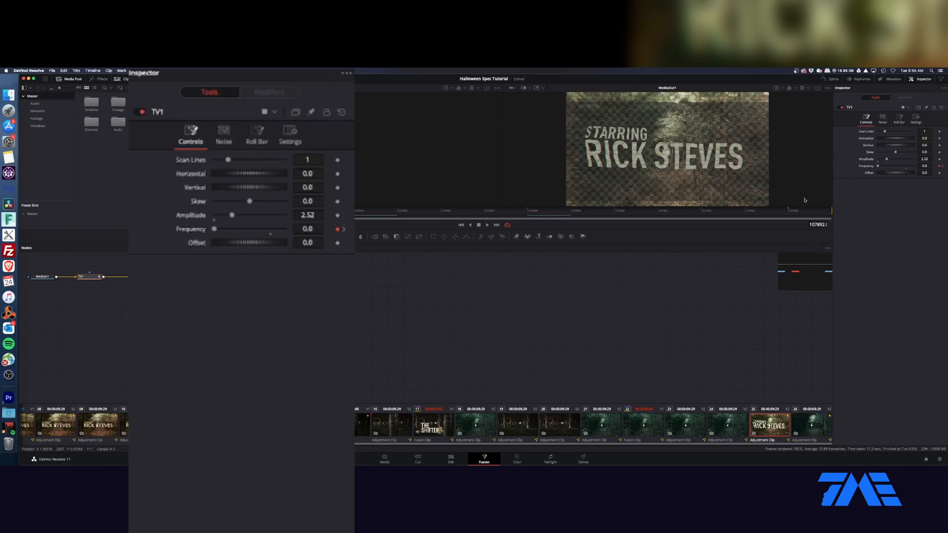
drag(612, 214, 212, 220)
click(450, 458)
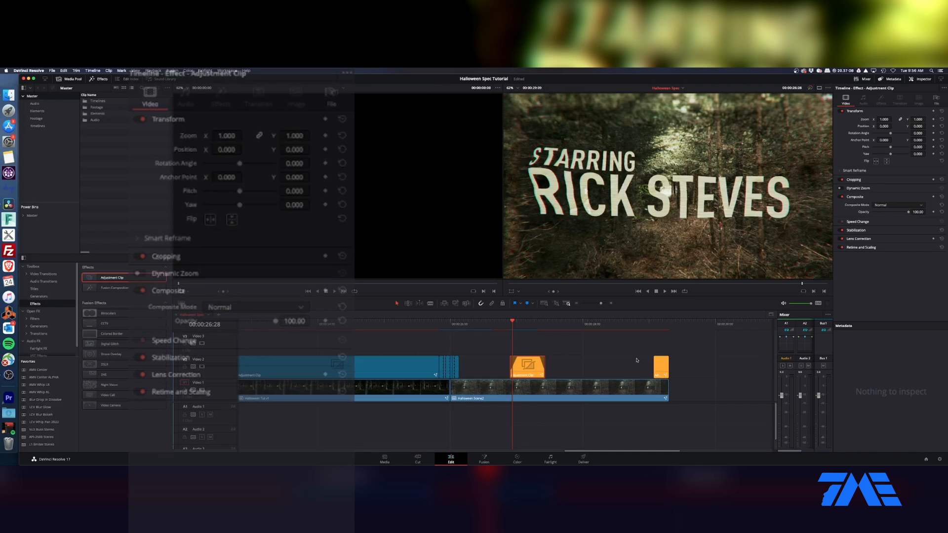
drag(516, 321, 523, 321)
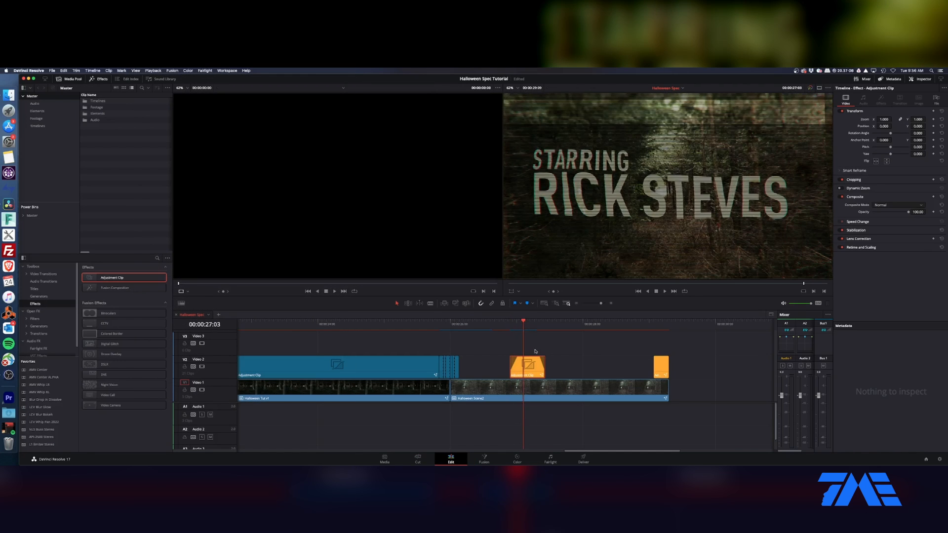
- Open the short adjustment clip at the end of the forest shot in Fusion and add a Transform node between MediaIn and MediaOut
key(Down)
key(Down)
right_click(662, 368)
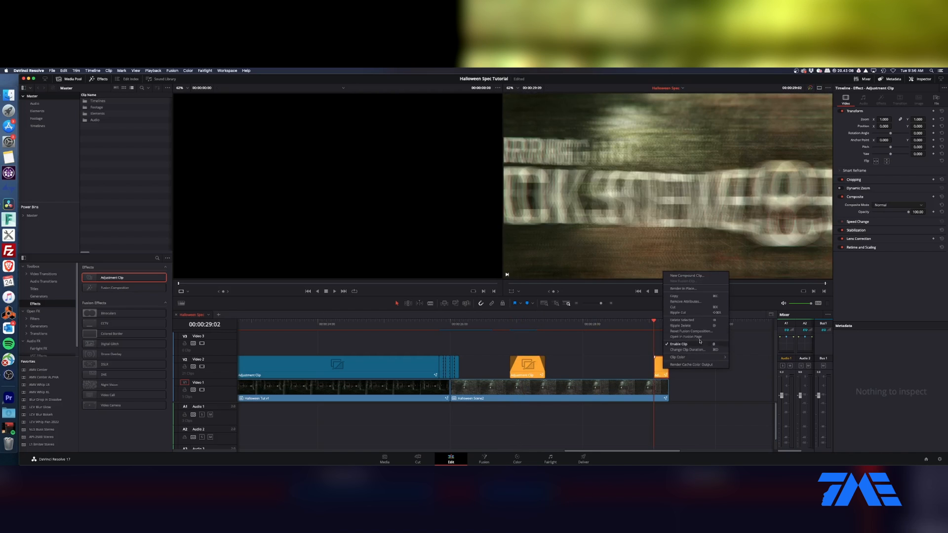
click(690, 338)
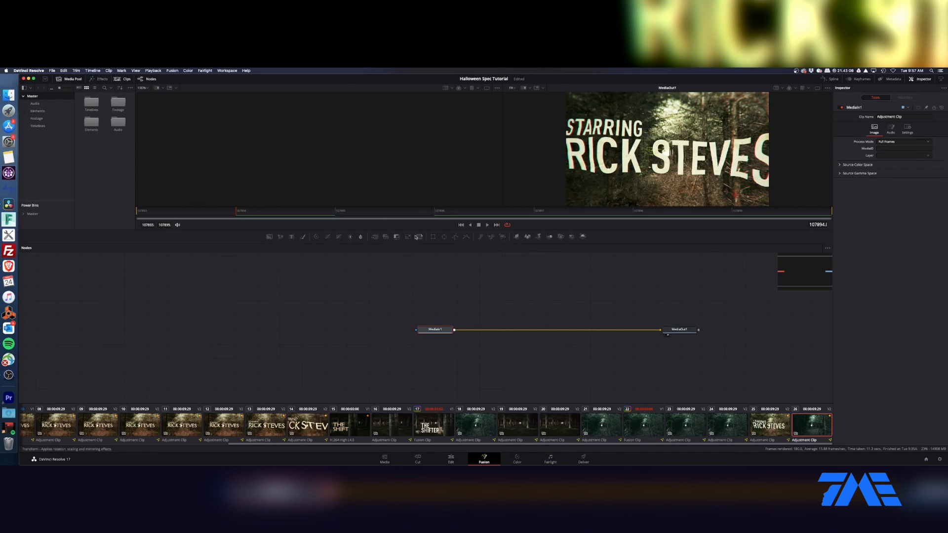
drag(478, 329, 521, 329)
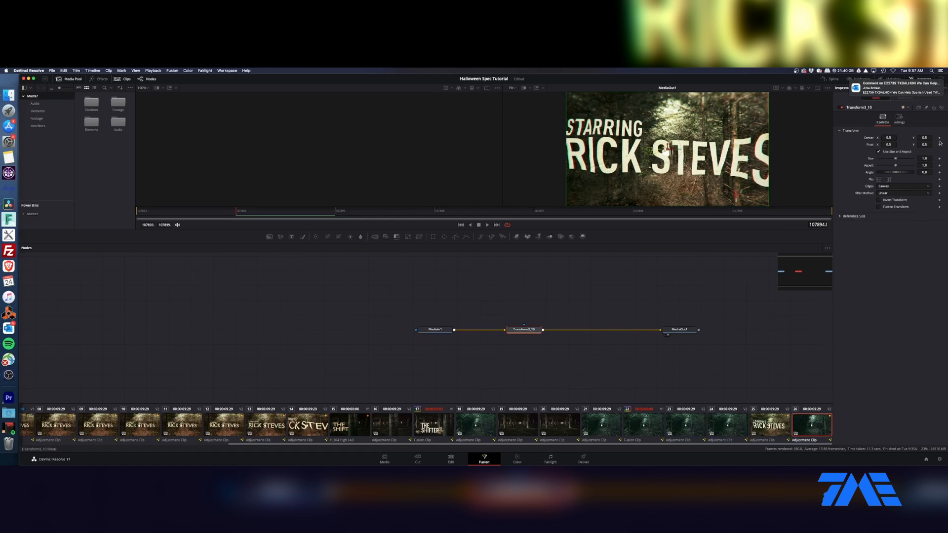
- Keyframe the Transform's Center on the first frame and set Center X to 0.266 on frame 107894
click(154, 217)
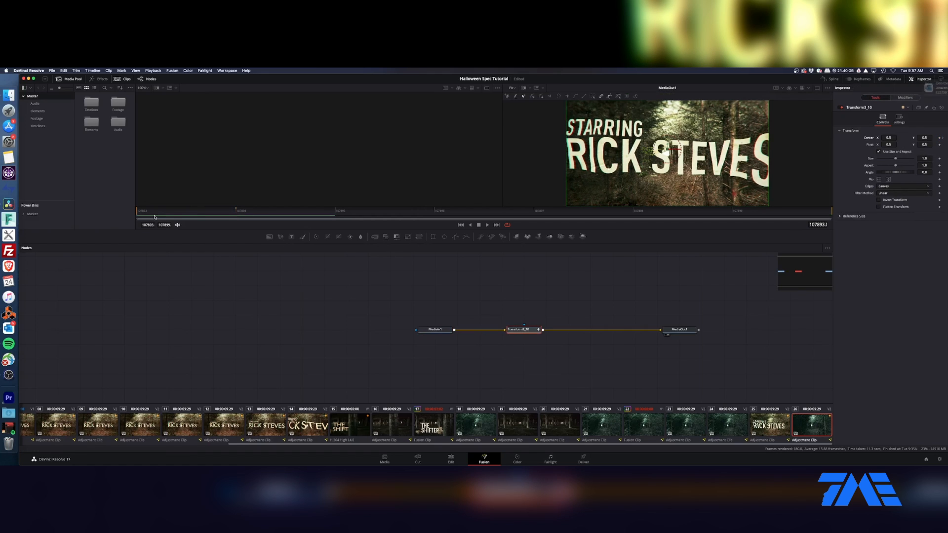
key(super+z)
click(939, 138)
key(Right)
drag(668, 151, 667, 143)
key(super+z)
drag(889, 138, 824, 144)
- Compare the Duplicate, Mirror and Canvas edge modes on the Transform, and set its Edges to Wrap
click(920, 186)
click(914, 207)
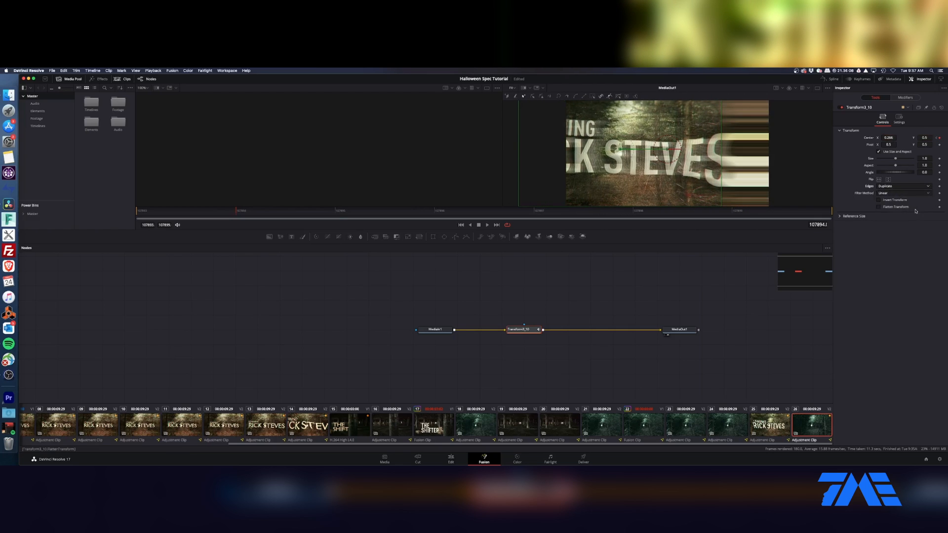
click(903, 187)
click(906, 212)
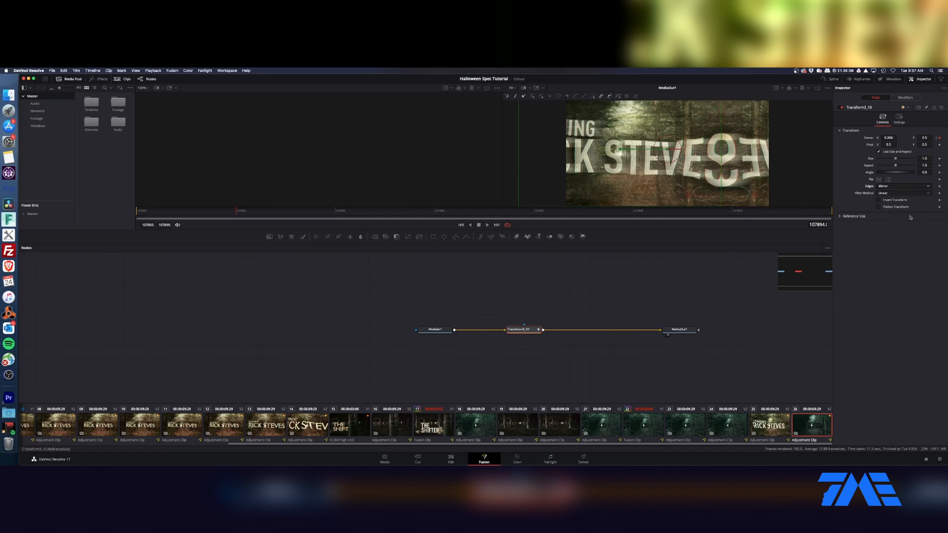
click(908, 187)
click(906, 201)
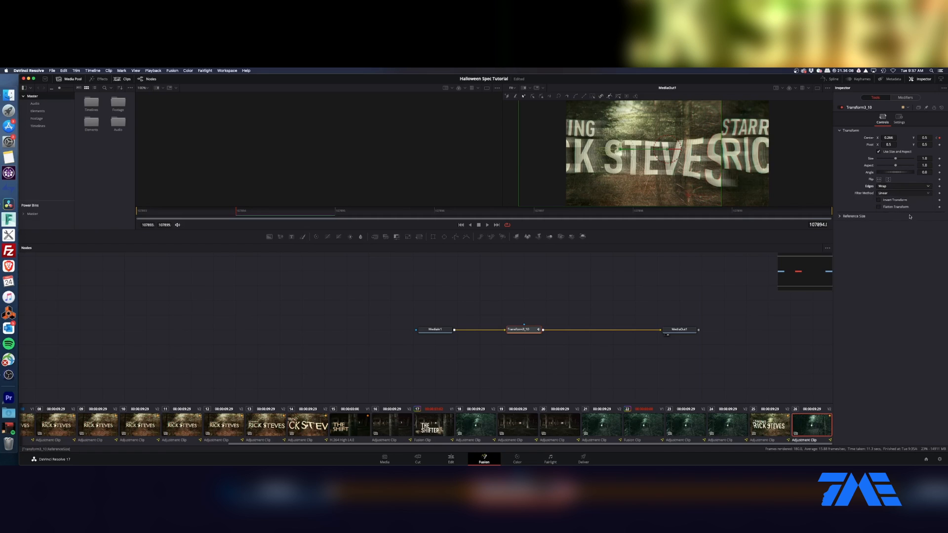
click(903, 188)
click(904, 191)
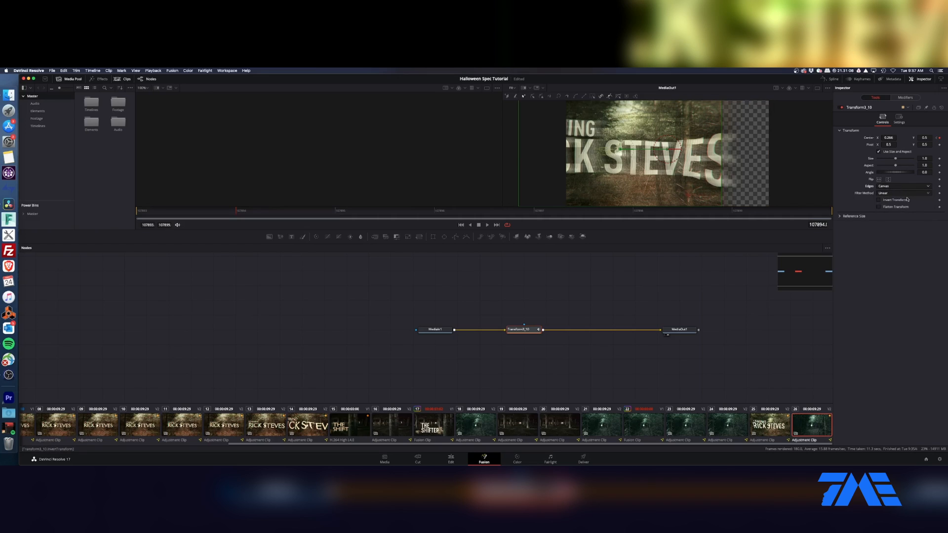
click(904, 188)
click(907, 200)
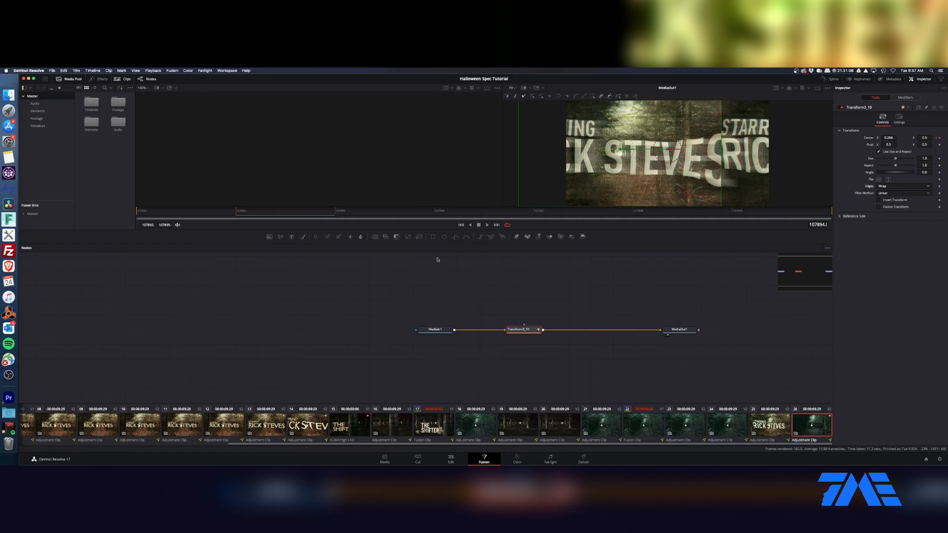
- Keyframe the Transform's Center X to 0.553 on frame 107896 and -0.033 on frame 107898
click(218, 212)
drag(163, 211, 441, 214)
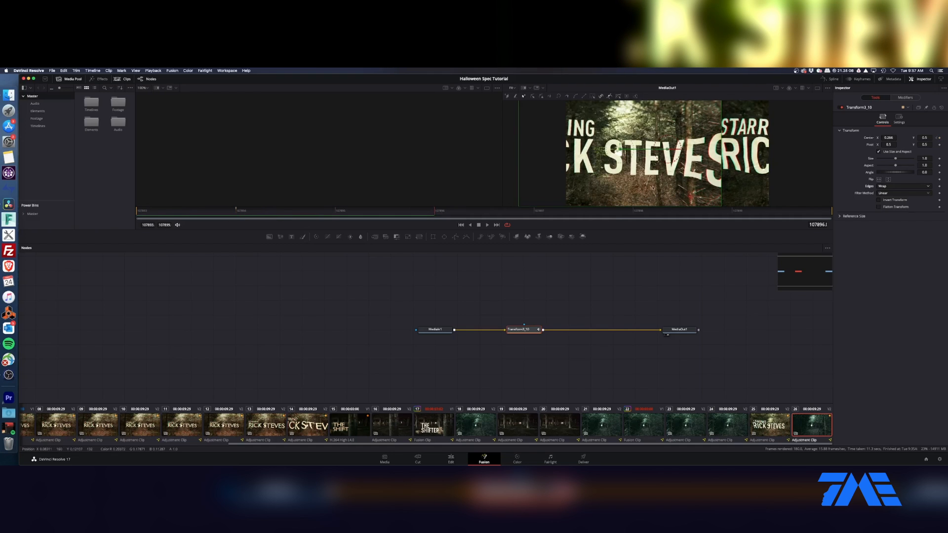
drag(888, 138, 939, 137)
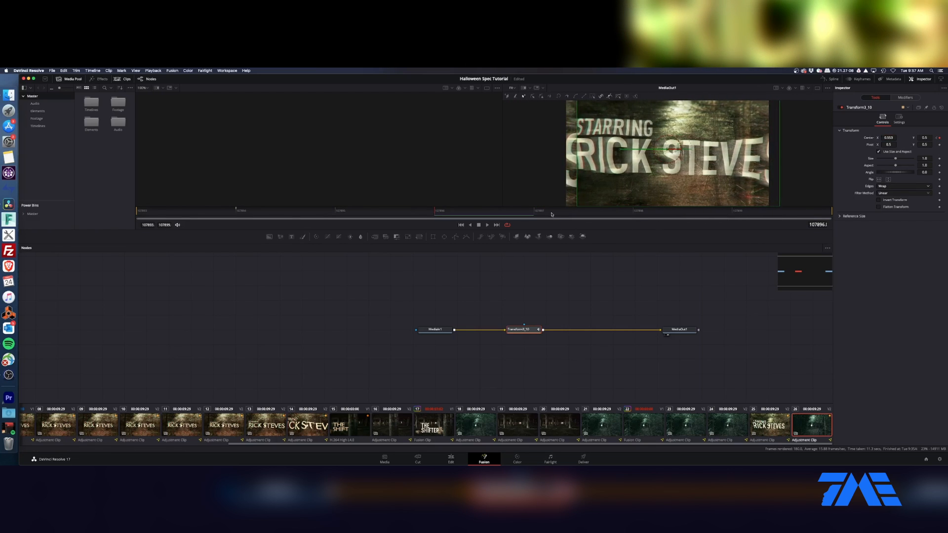
click(635, 212)
drag(888, 138, 684, 226)
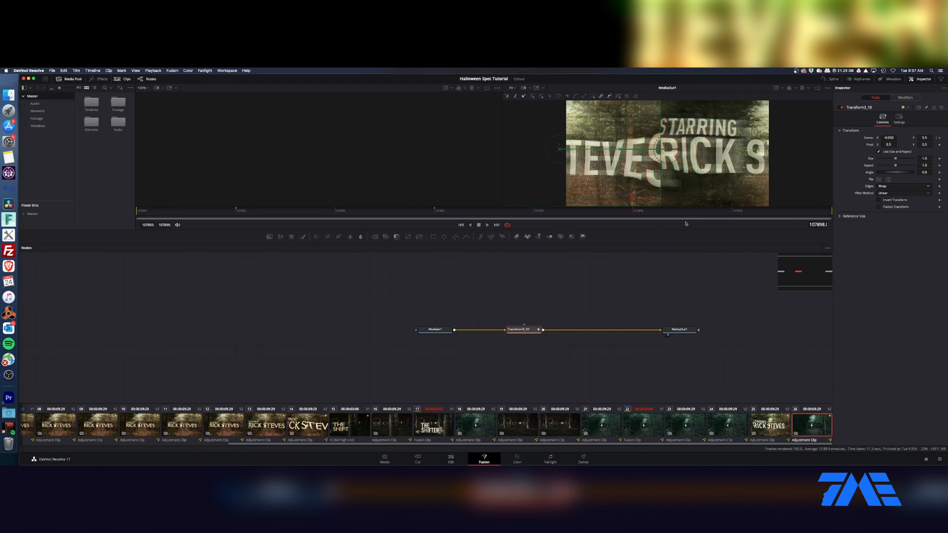
- Keyframe the Transform's Size at 1.0 on frame 107898 and set it to 2.14 on frame 107899
click(734, 212)
click(651, 213)
click(939, 160)
click(817, 212)
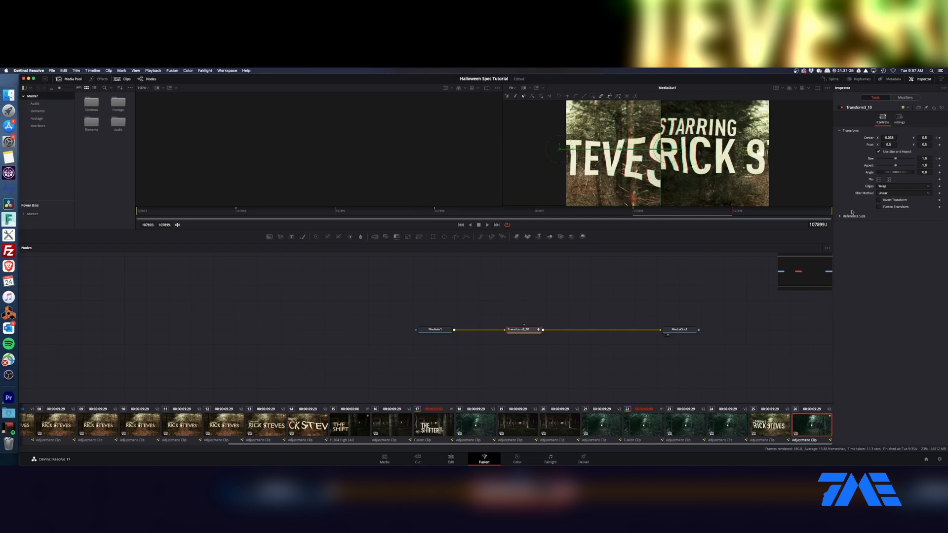
drag(896, 160, 901, 159)
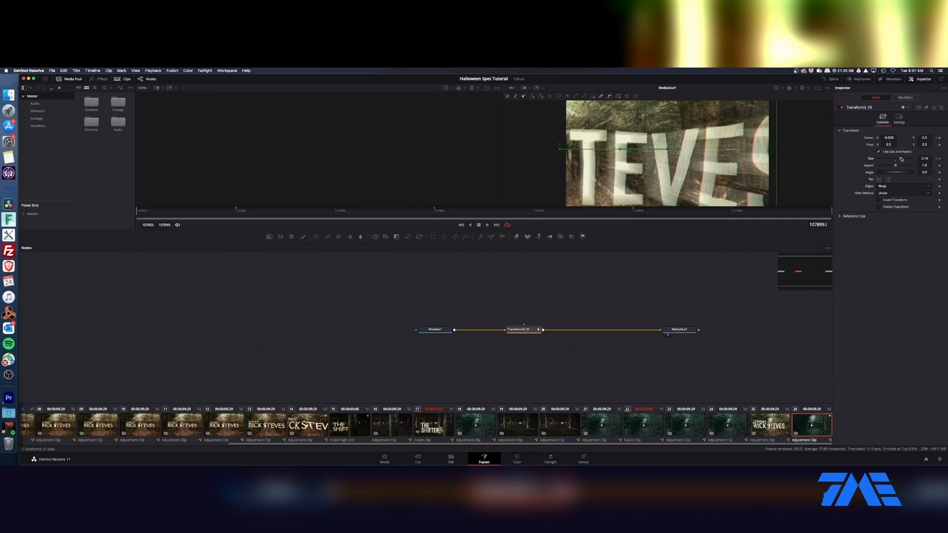
- Show the Transform's Size curve in the Spline editor and shift its last keyframe by a time offset of 1
click(831, 79)
click(106, 284)
click(502, 316)
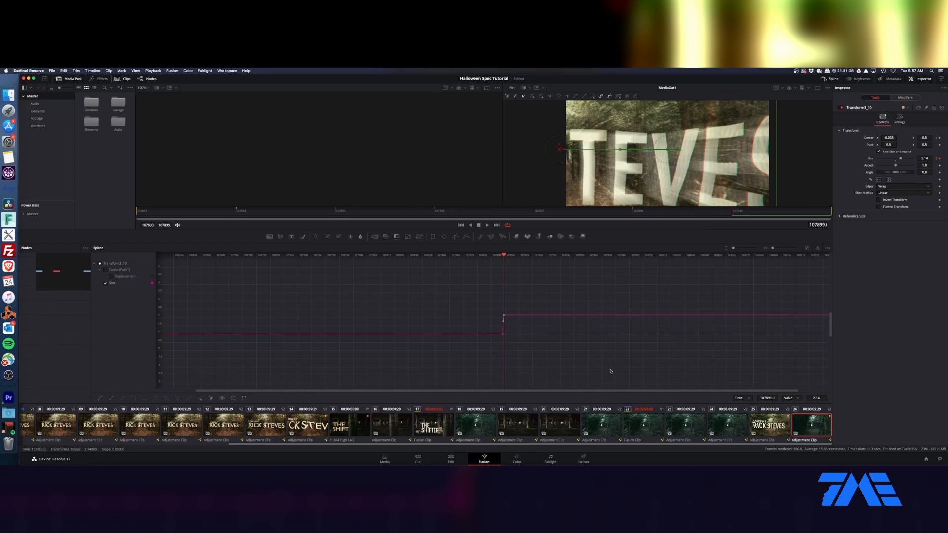
click(749, 399)
click(746, 412)
text(1)
key(Return)
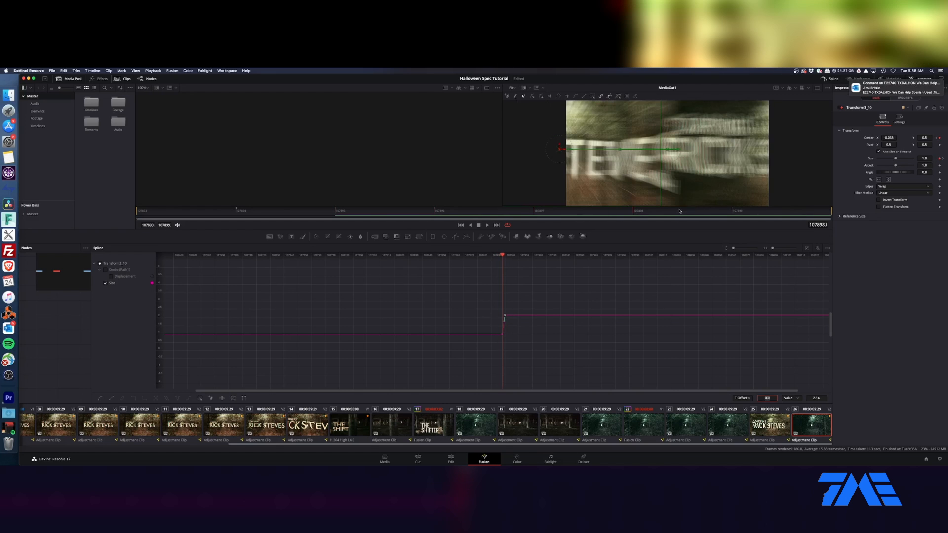
- Check the closing glitch on the edit timeline and inspect the Transform's motion blur settings in Fusion
click(452, 458)
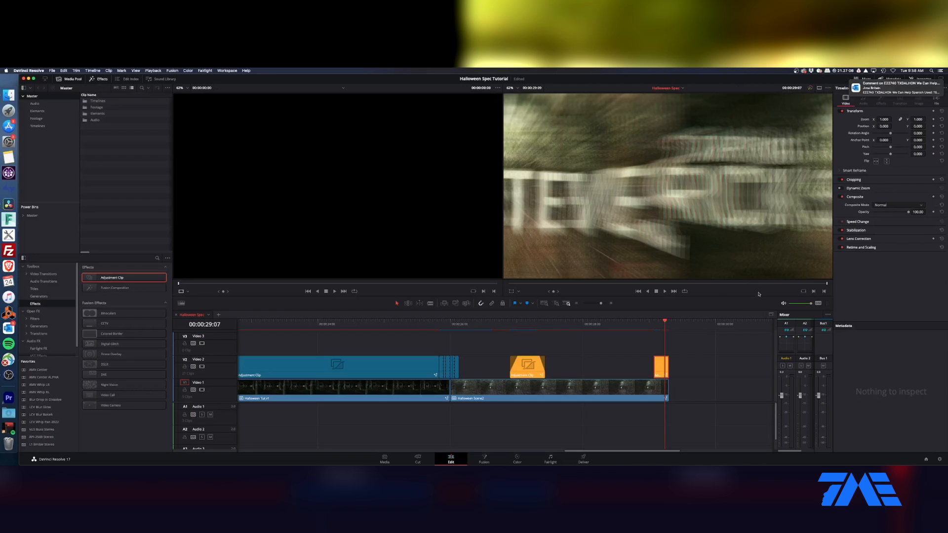
click(484, 458)
click(899, 119)
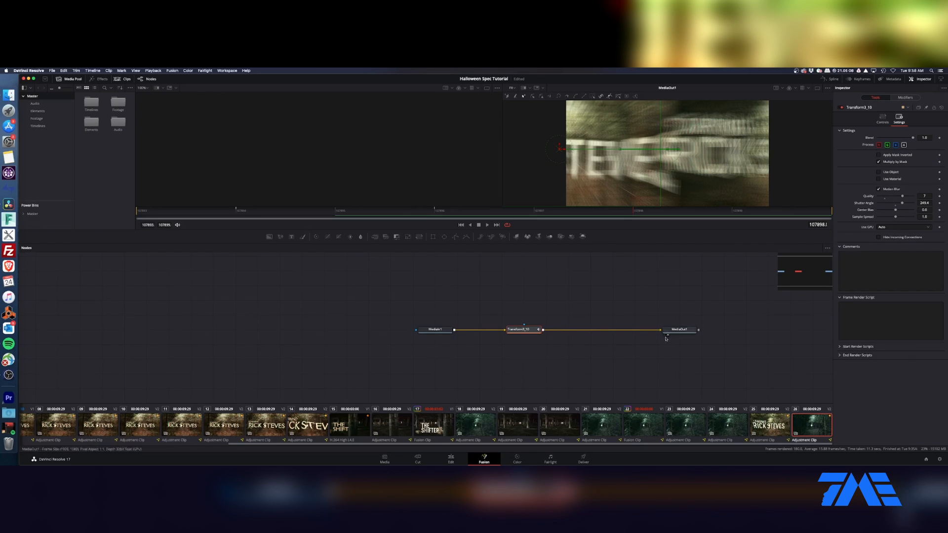
click(451, 457)
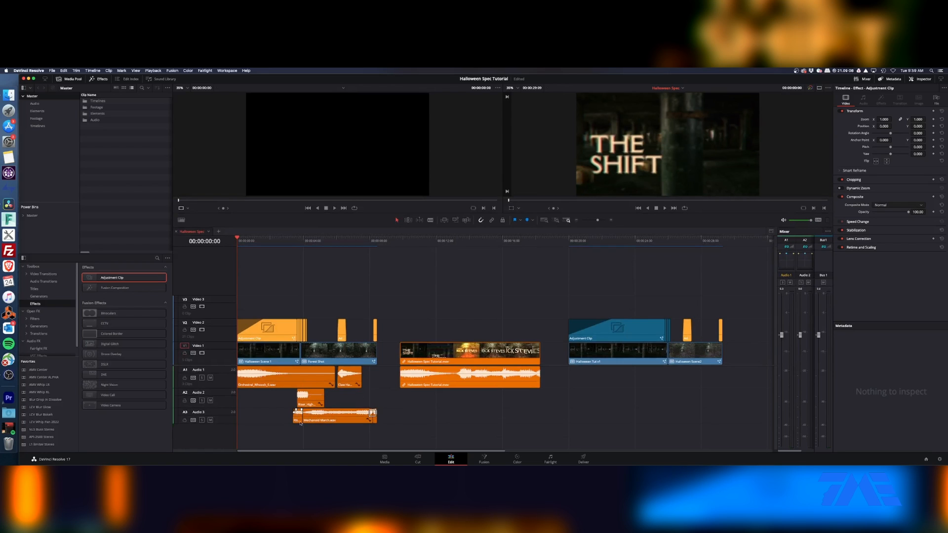
- Review the finished sequence's sound effects from the glitch transition and play the crossfaded audio ending under the forest shot's last glitch
click(292, 241)
key(super+equal)
key(super+equal)
key(super+equal)
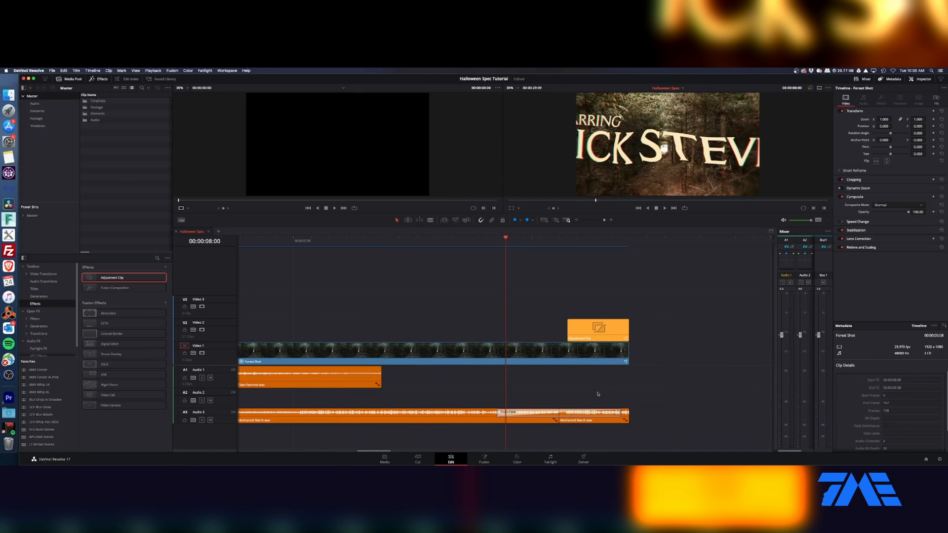
click(561, 241)
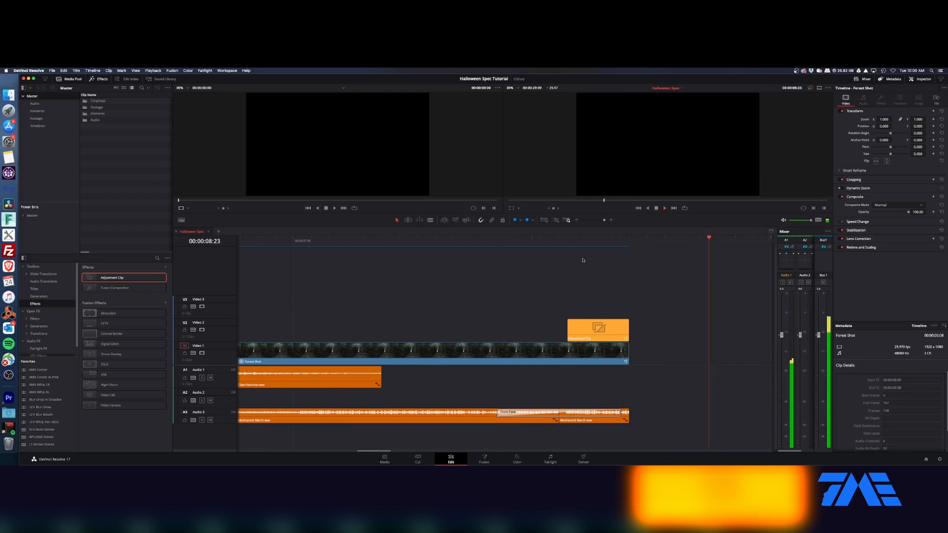
click(560, 243)
key(space)
key(space)
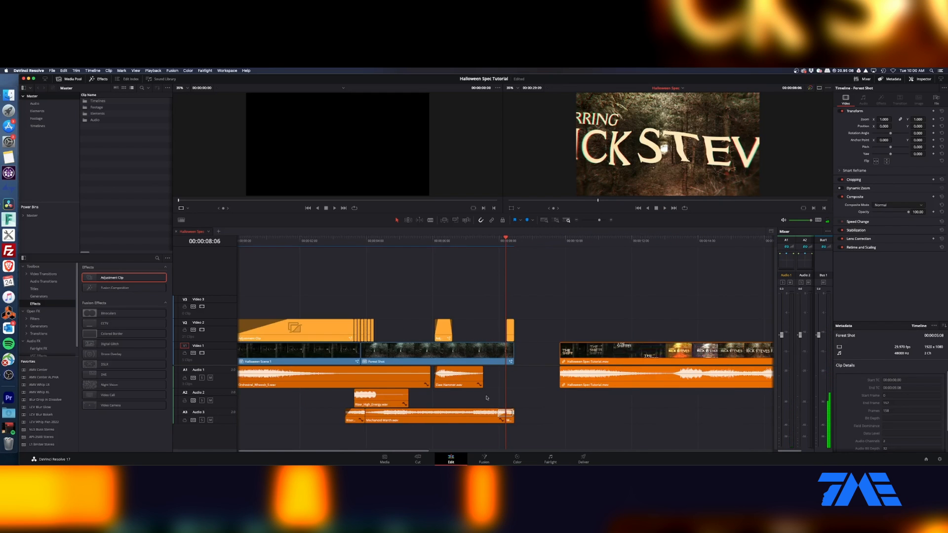
click(551, 405)
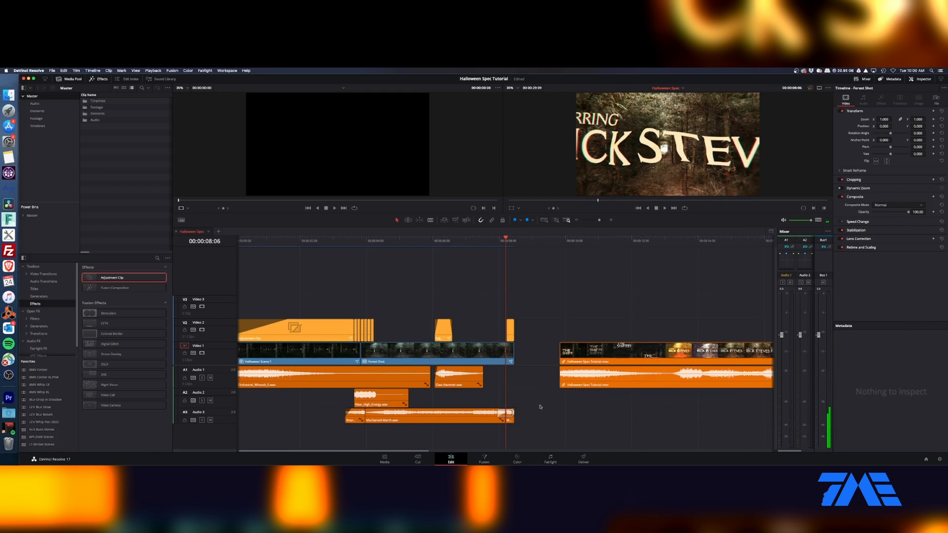